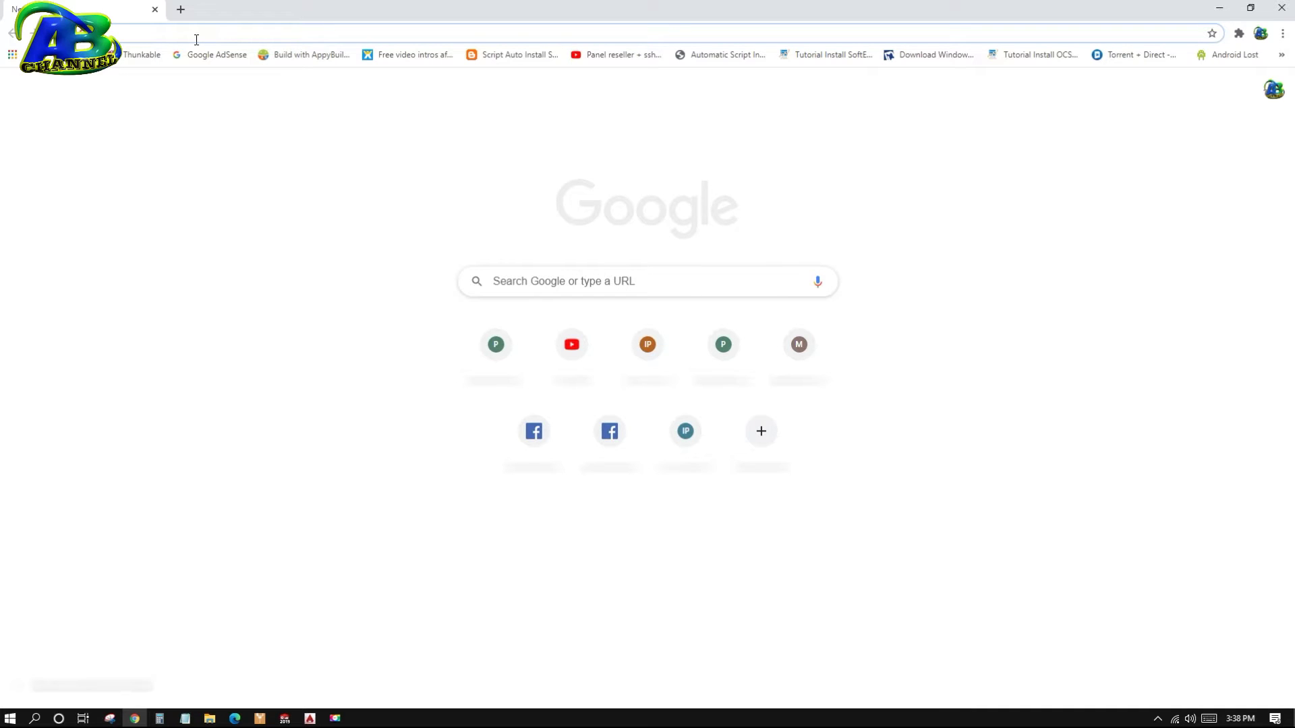
Open the router page at 192.168.254.254/index.html#index_status and log in as admin with the saved password
{"action": "type", "text": "192"}
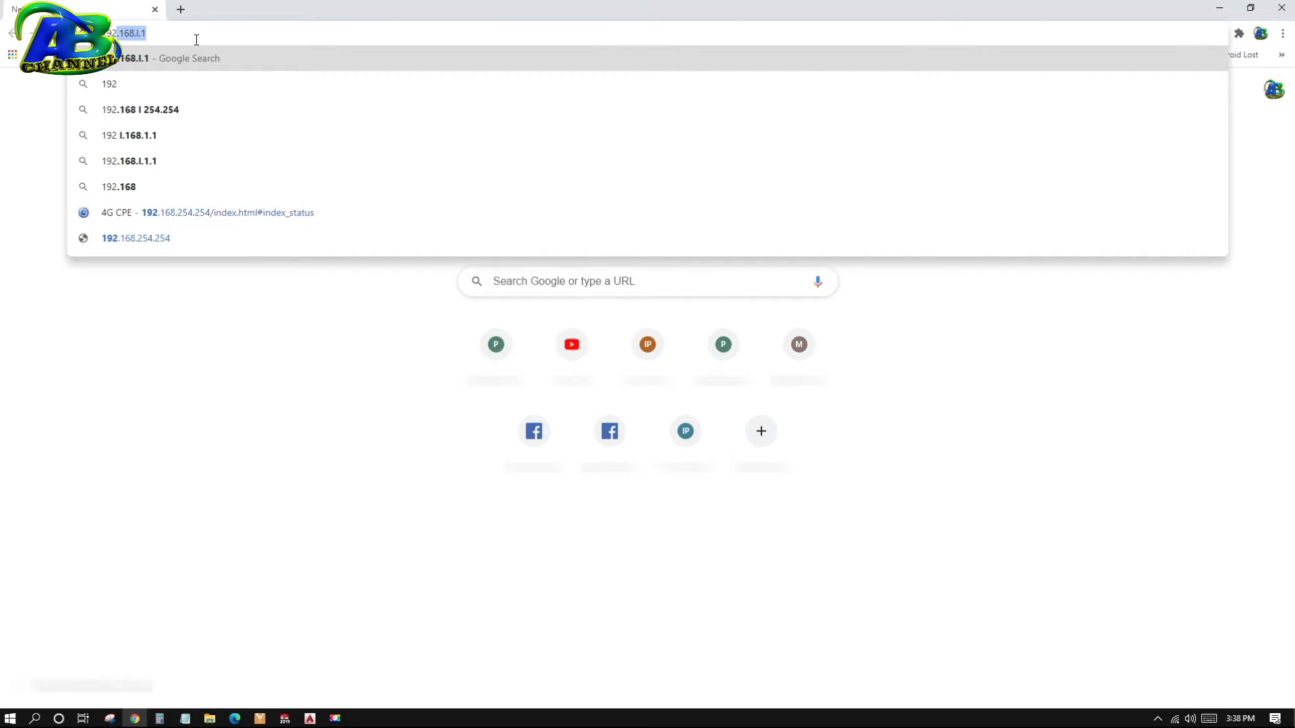
{"action": "type", "text": ".168.254.254/index.html#index_status"}
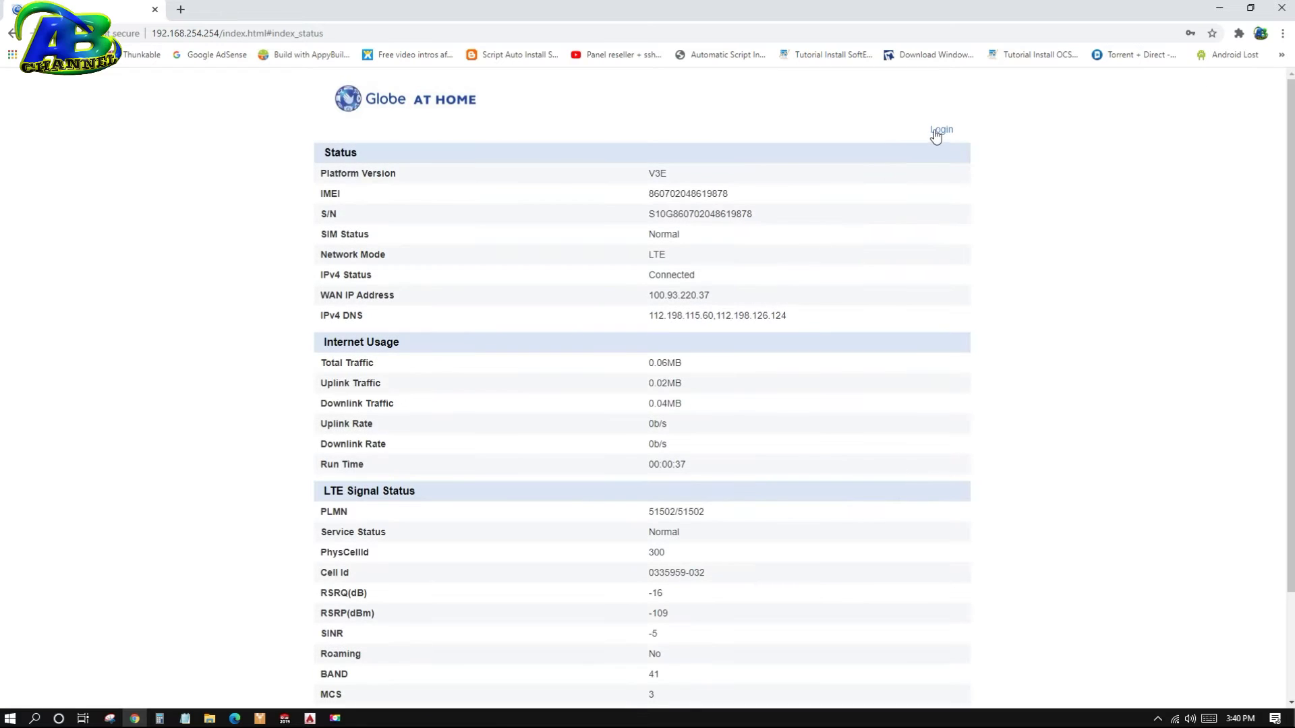
{"action": "left_click", "coordinate": [936, 134]}
{"action": "left_click", "coordinate": [624, 301]}
{"action": "left_click", "coordinate": [596, 333]}
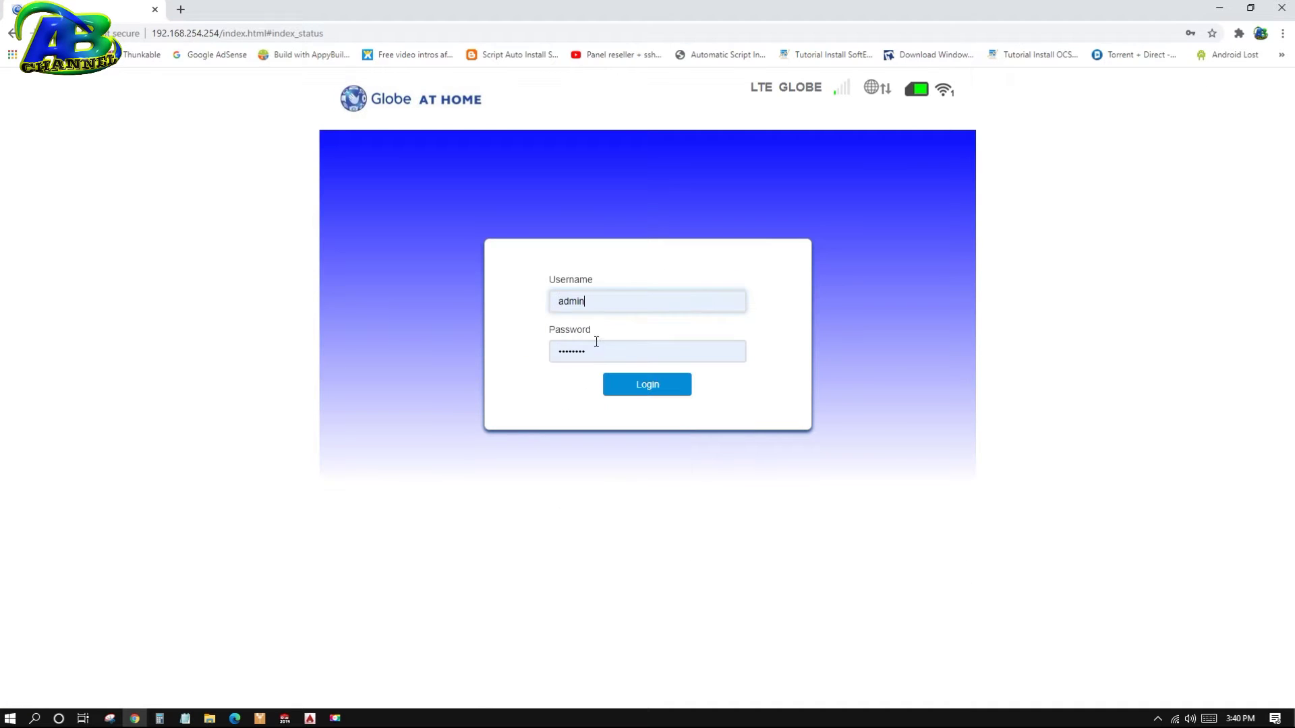
{"action": "left_click", "coordinate": [648, 385]}
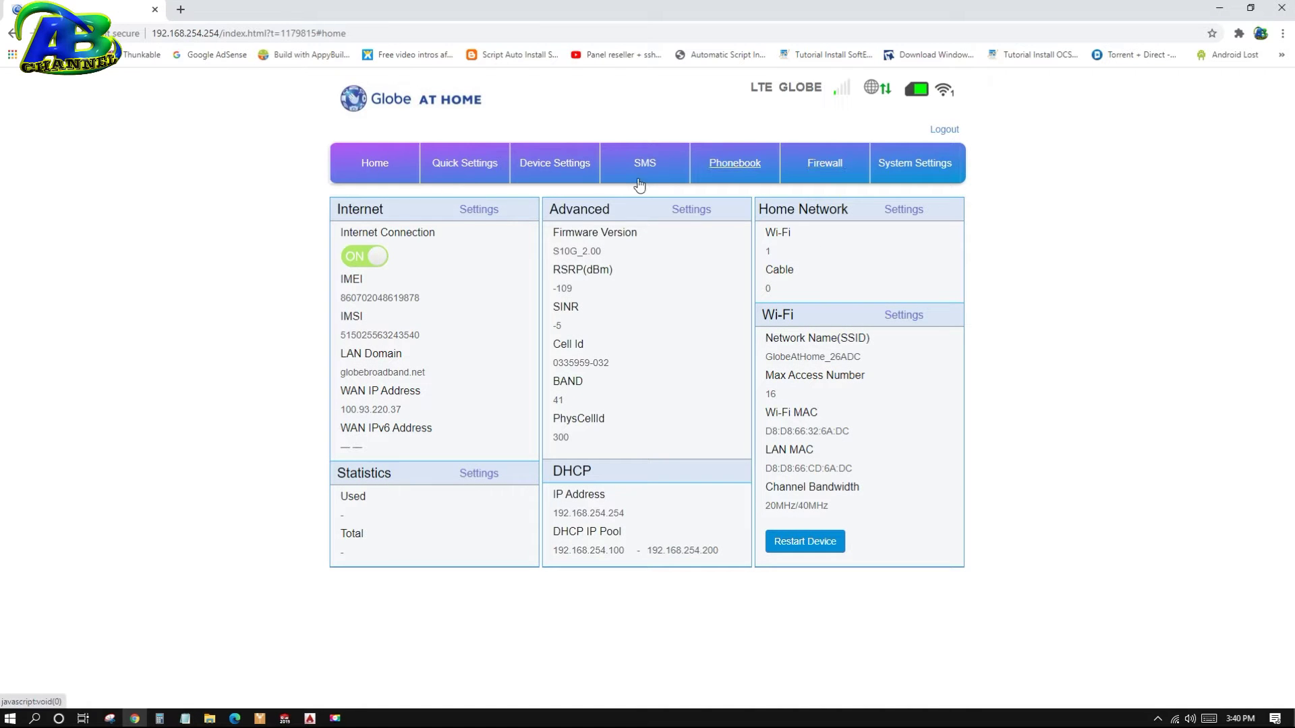
In the advanced device settings, clear band3, band28 and band41 so frequency locking uses only band40, and apply it
{"action": "left_click", "coordinate": [556, 166]}
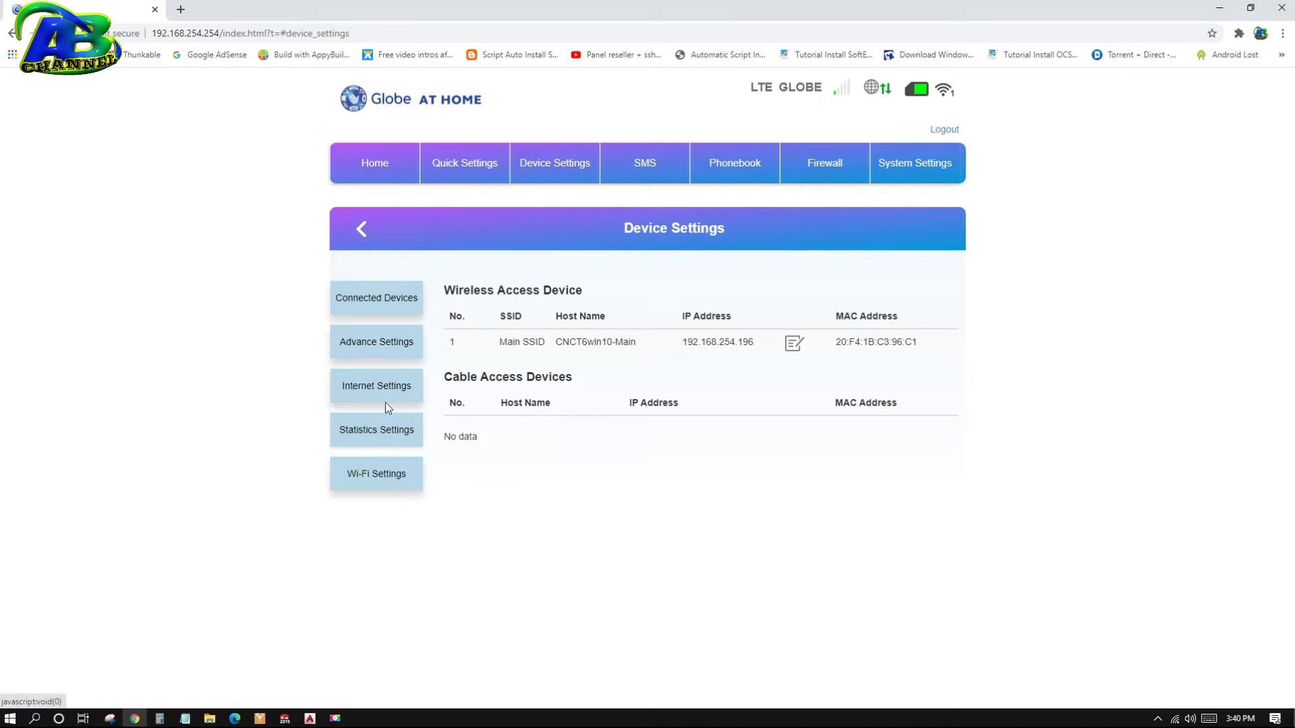
{"action": "left_click", "coordinate": [393, 344]}
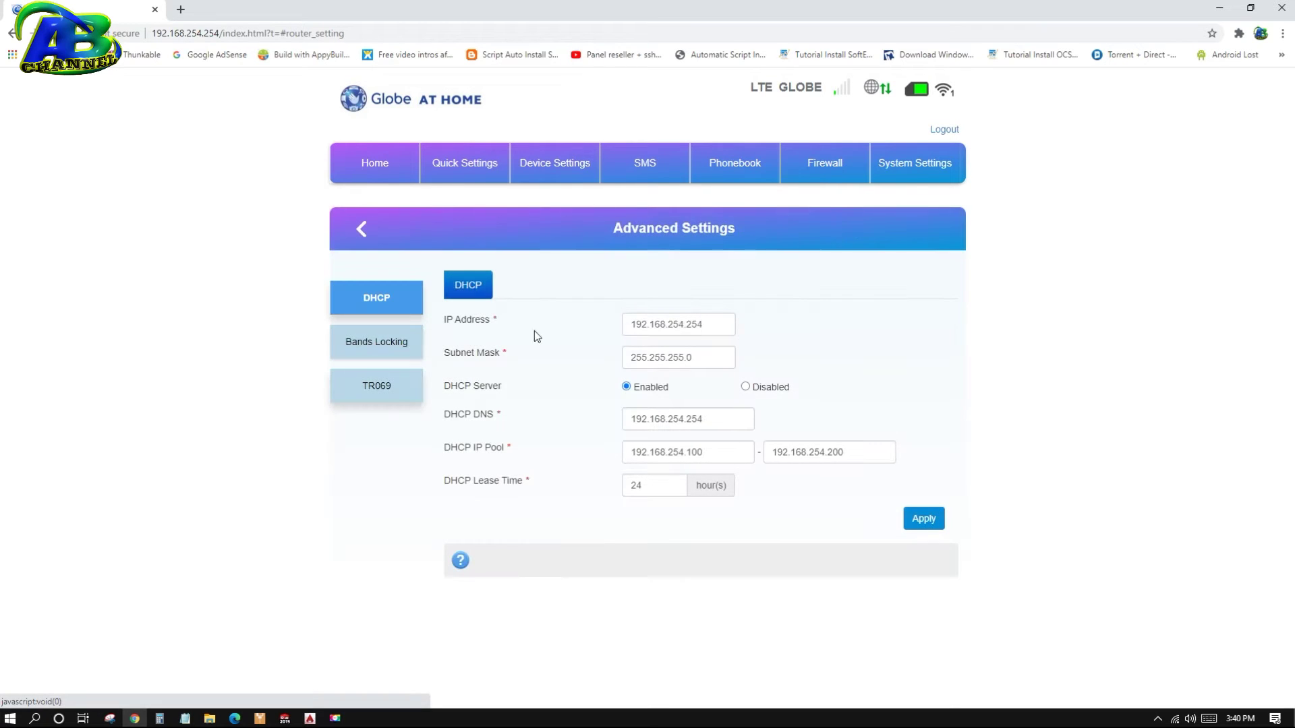
{"action": "left_click", "coordinate": [402, 344]}
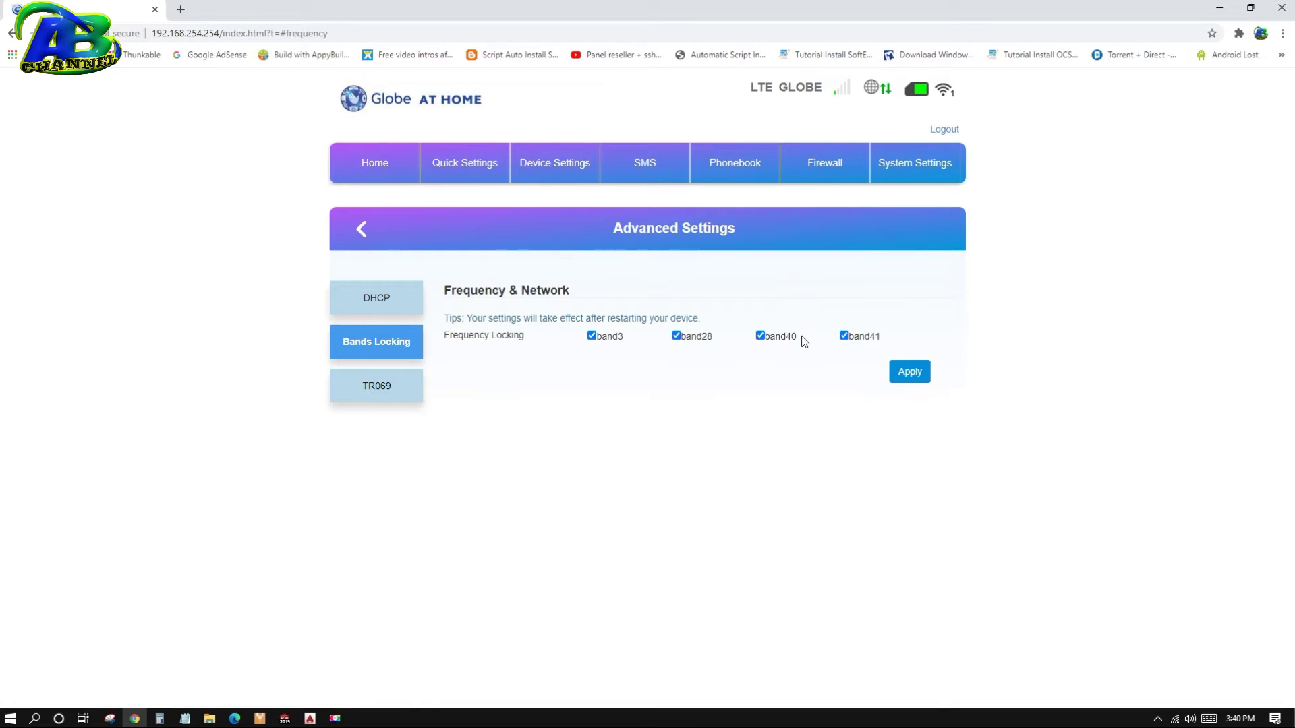
{"action": "left_click", "coordinate": [676, 336]}
{"action": "left_click", "coordinate": [591, 336]}
{"action": "left_click", "coordinate": [843, 337]}
{"action": "left_click", "coordinate": [914, 374]}
{"action": "left_click", "coordinate": [764, 345]}
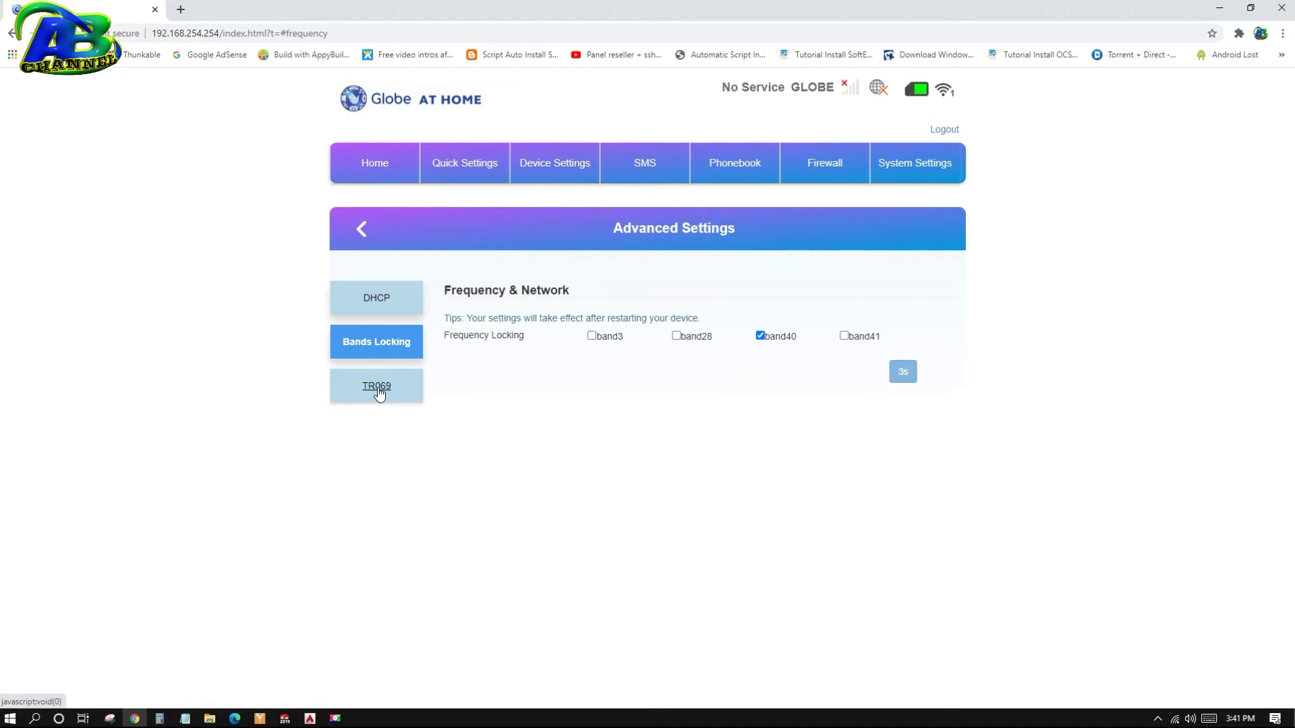
Check the TR069 configuration and the APN profile options in the Internet settings
{"action": "left_click", "coordinate": [377, 390]}
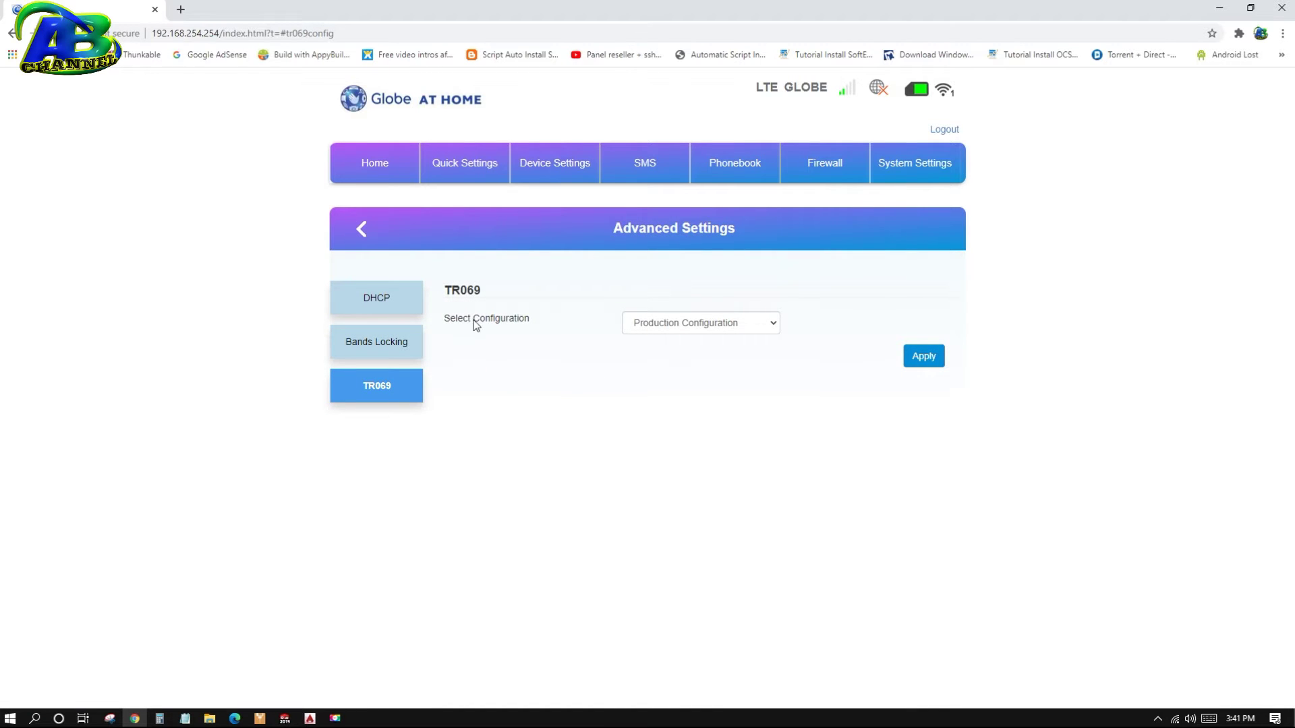
{"action": "left_click", "coordinate": [543, 169]}
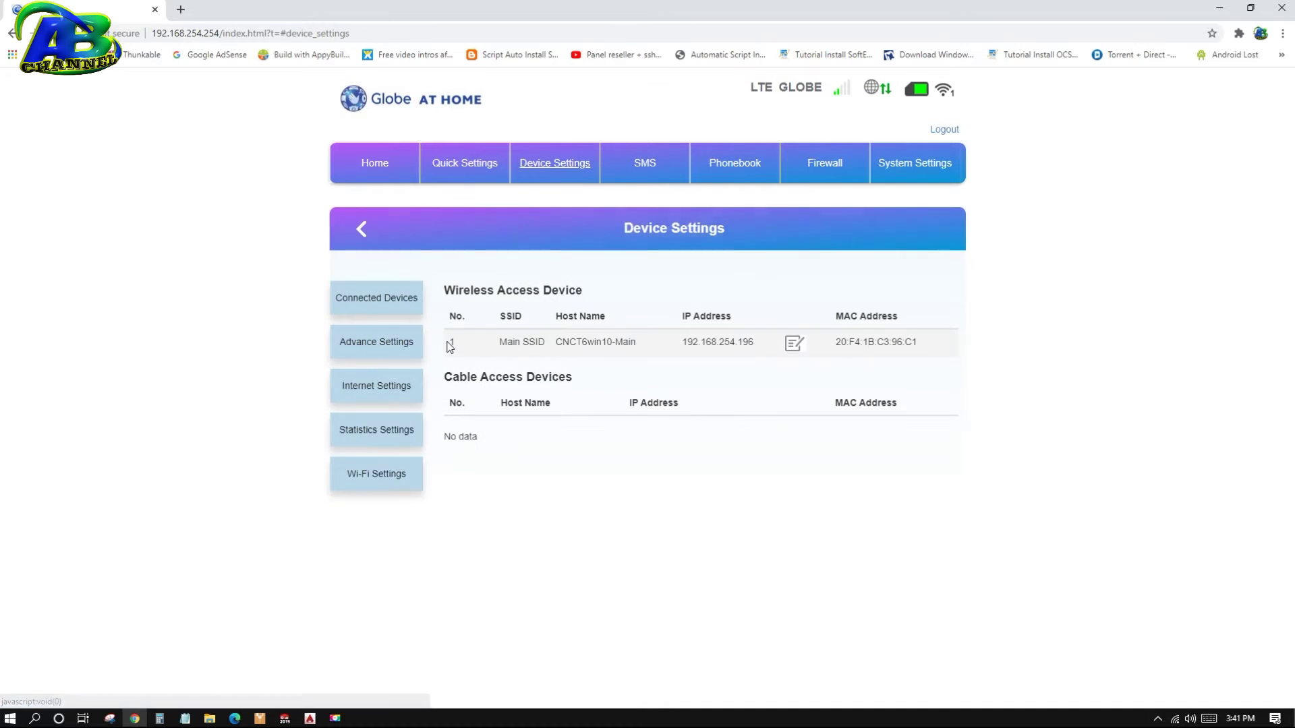
{"action": "left_click", "coordinate": [390, 384]}
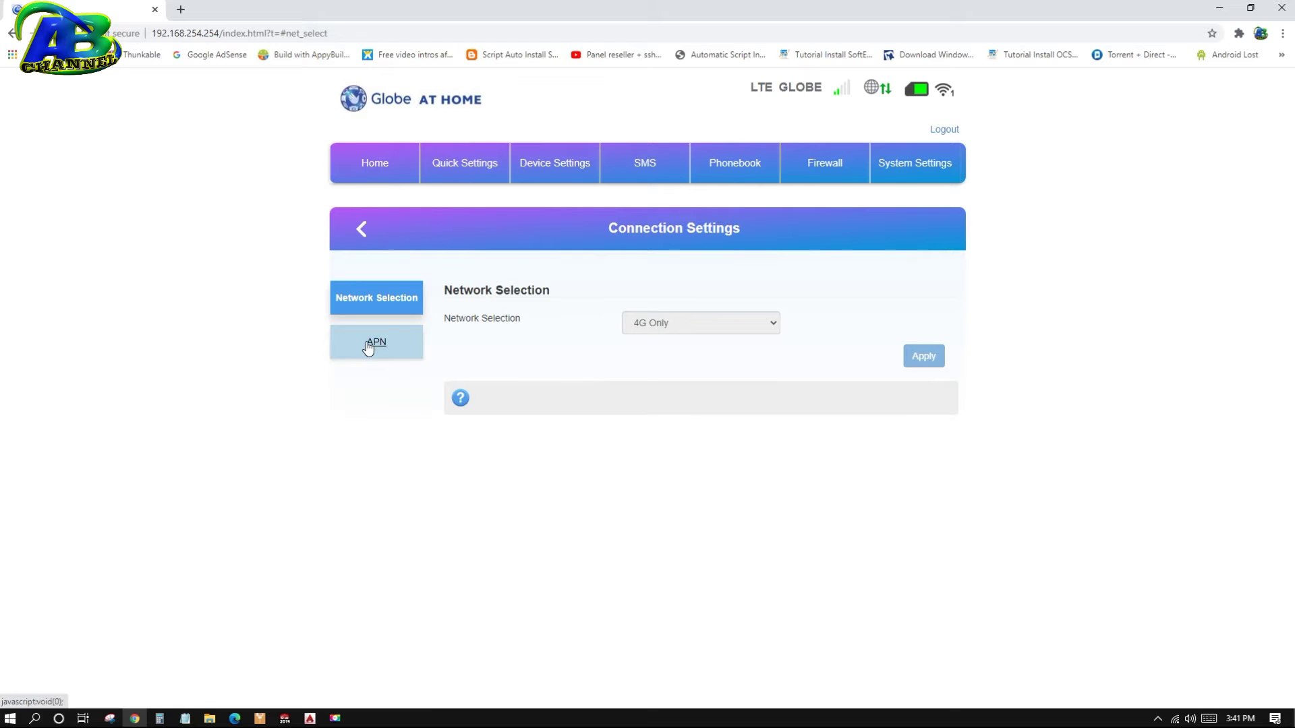
{"action": "left_click", "coordinate": [377, 348]}
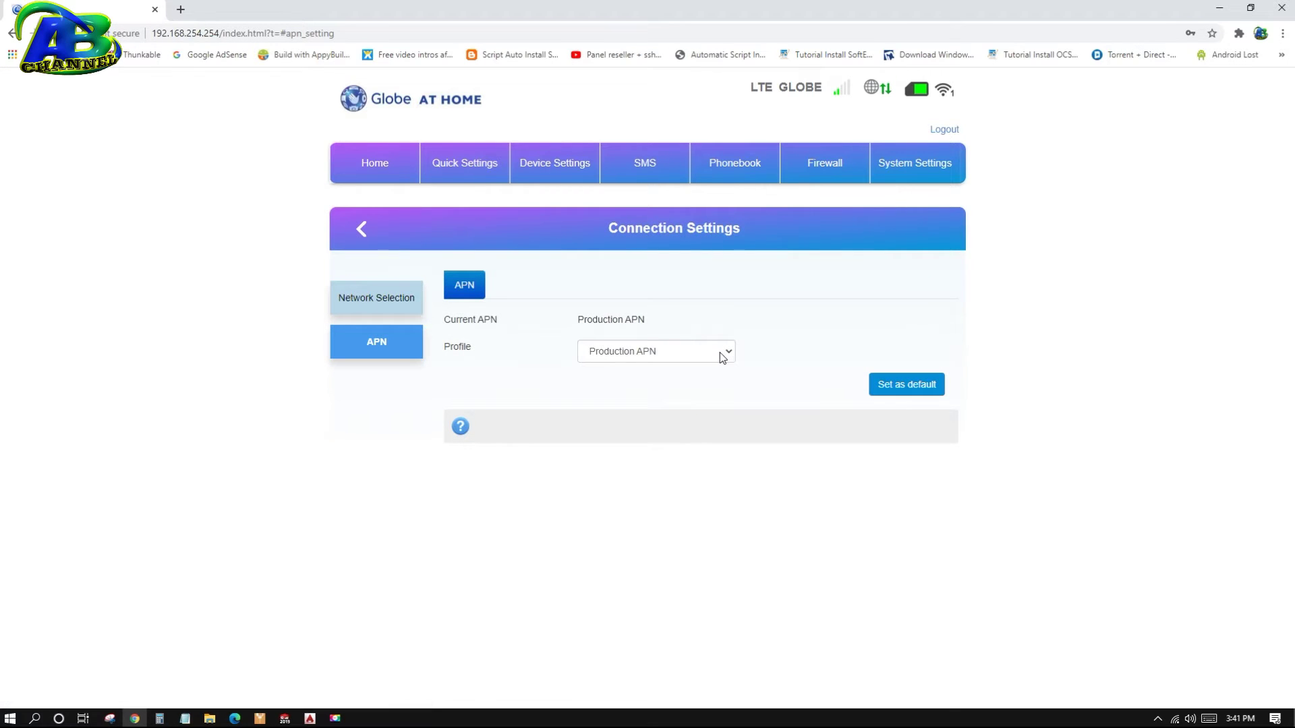
{"action": "left_click", "coordinate": [728, 353]}
{"action": "left_click", "coordinate": [727, 356]}
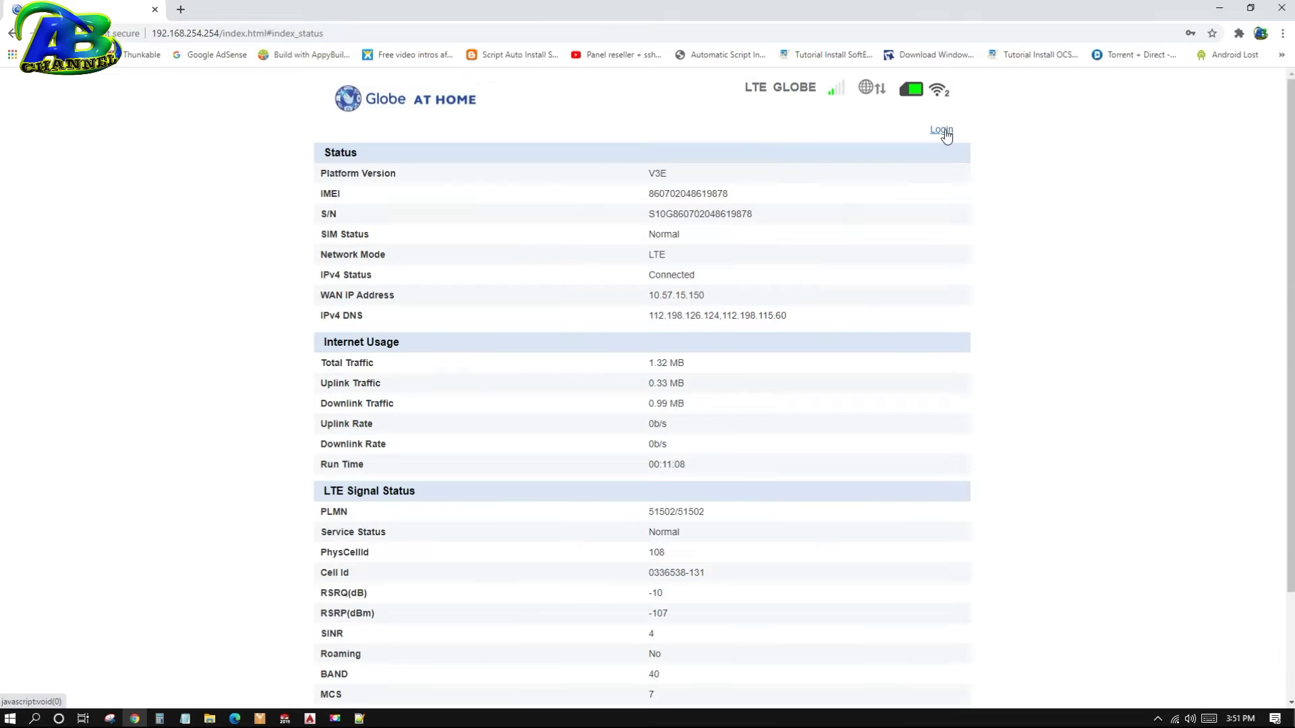
Log in with the user account and its saved password, and open the advanced device settings
{"action": "left_click", "coordinate": [943, 131]}
{"action": "left_click", "coordinate": [619, 303]}
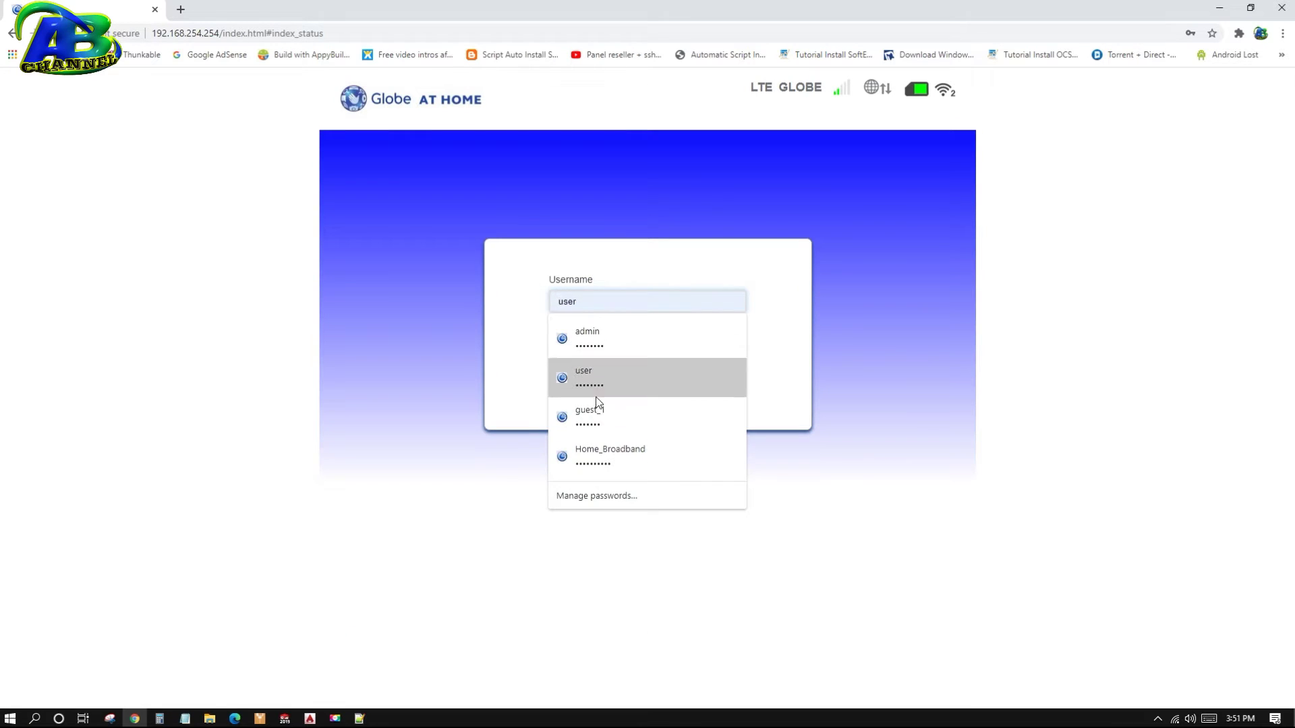
{"action": "left_click", "coordinate": [597, 379]}
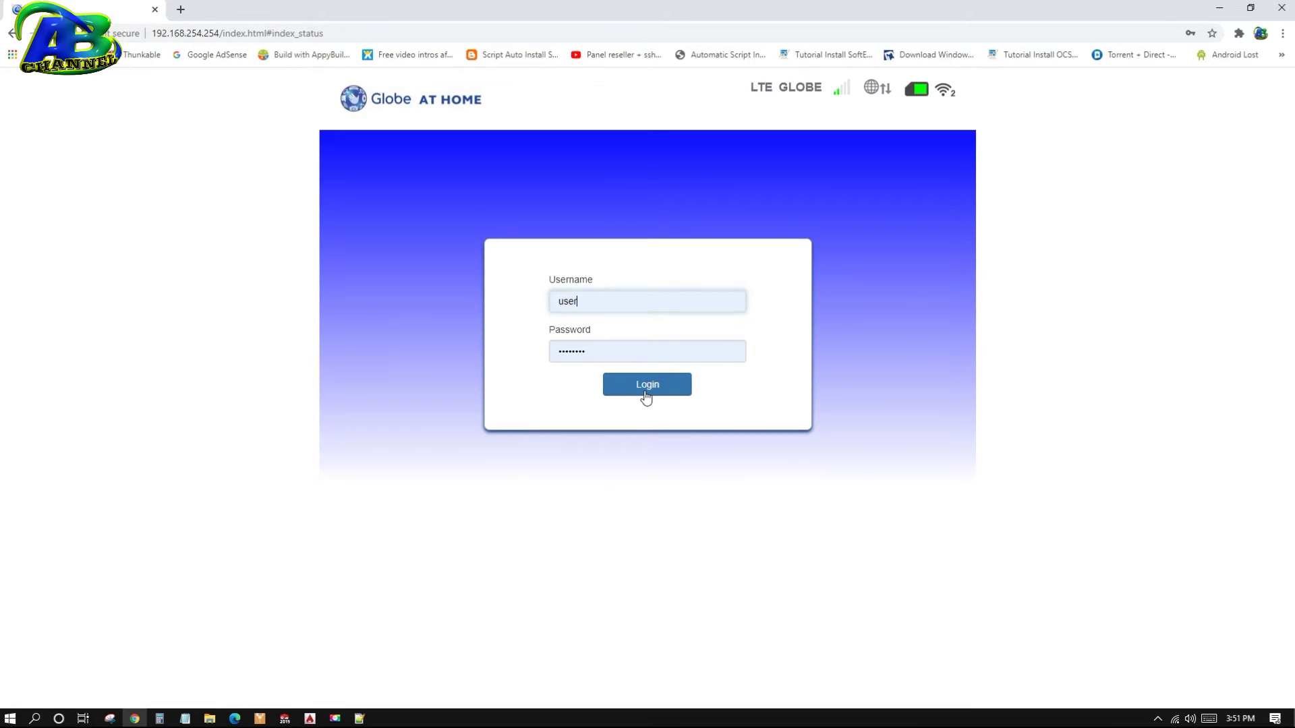
{"action": "left_click", "coordinate": [646, 396]}
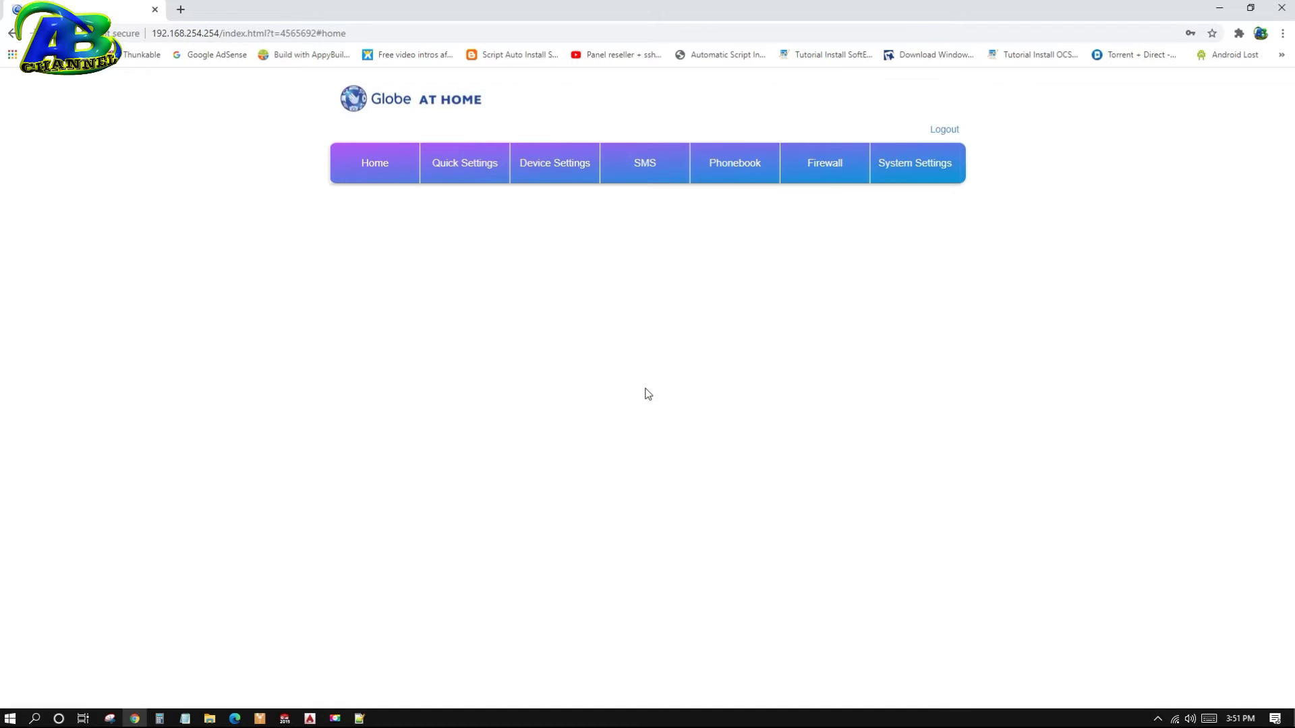
{"action": "left_click", "coordinate": [552, 171]}
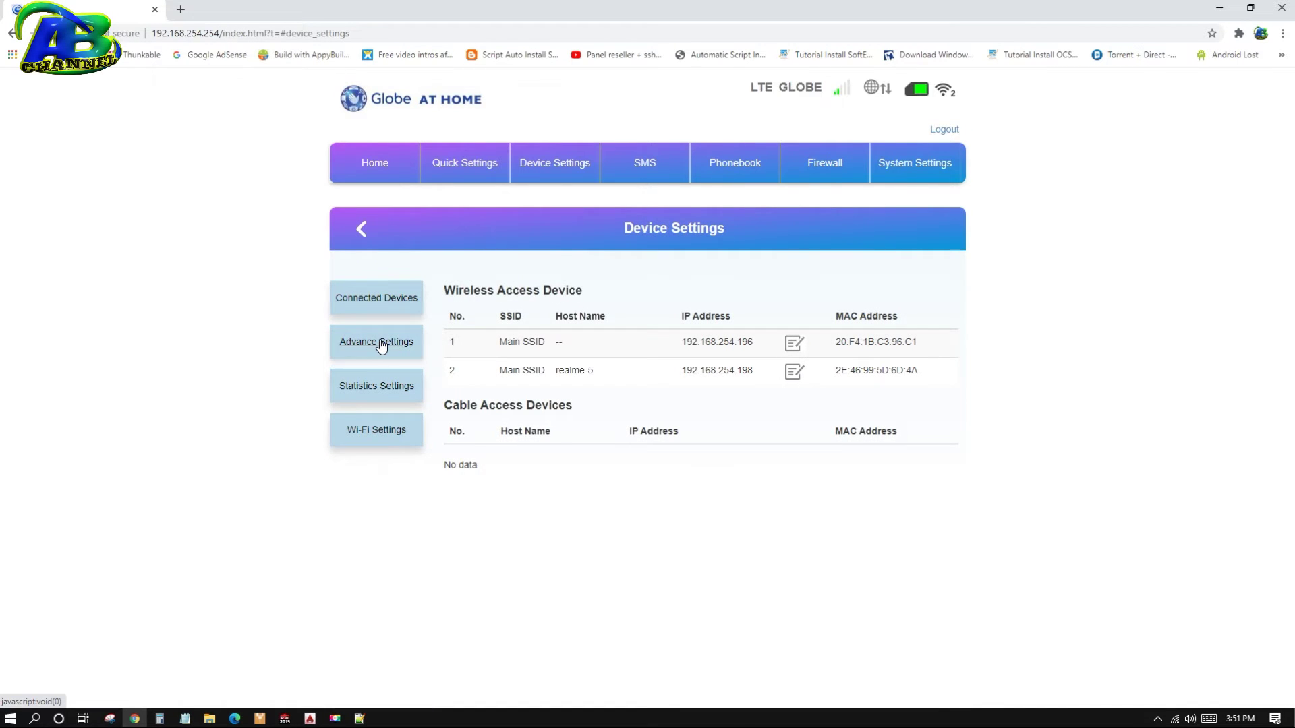
{"action": "left_click", "coordinate": [379, 341]}
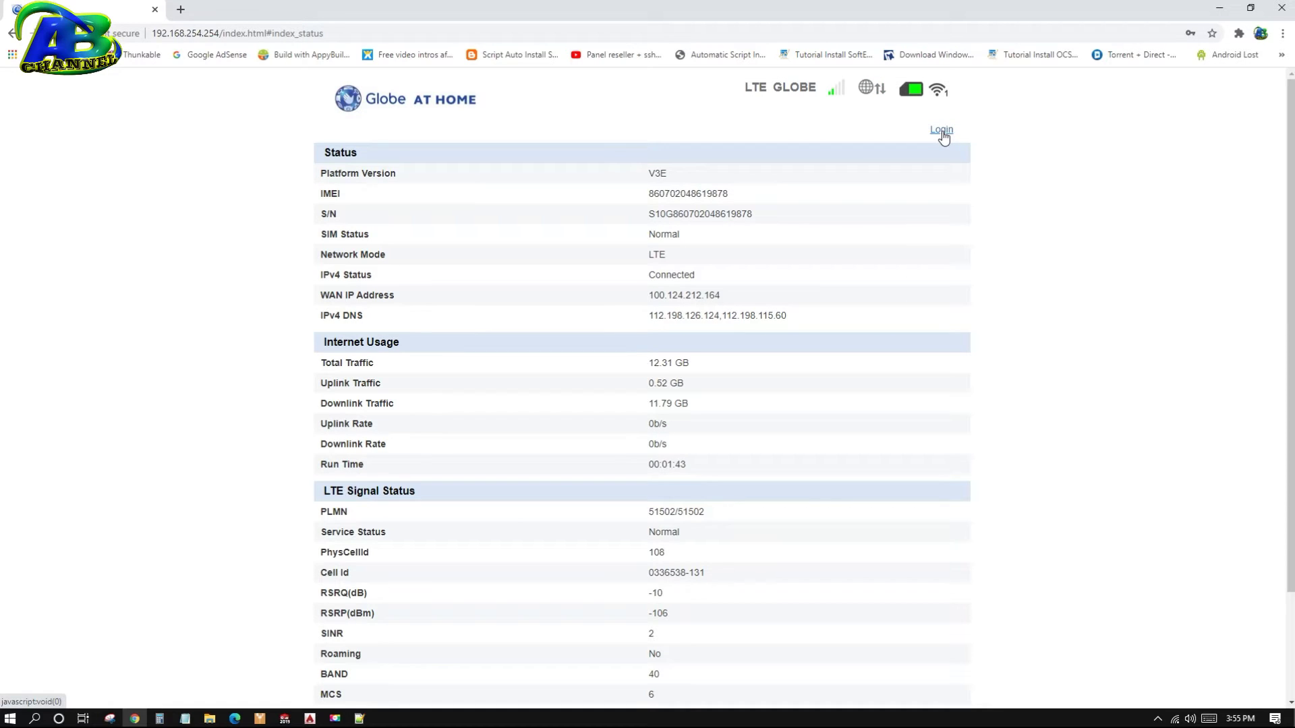
Log in to the router with the admin account and its saved password
{"action": "left_click", "coordinate": [943, 135]}
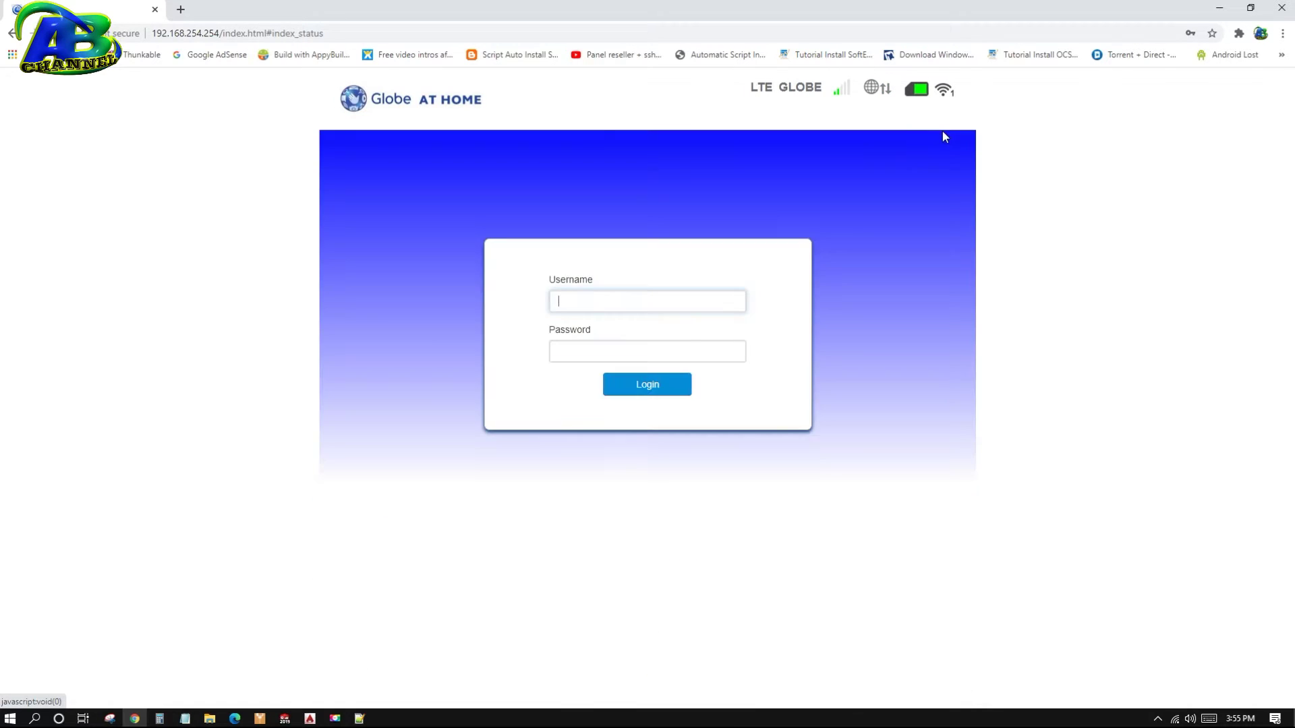
{"action": "left_click", "coordinate": [635, 305]}
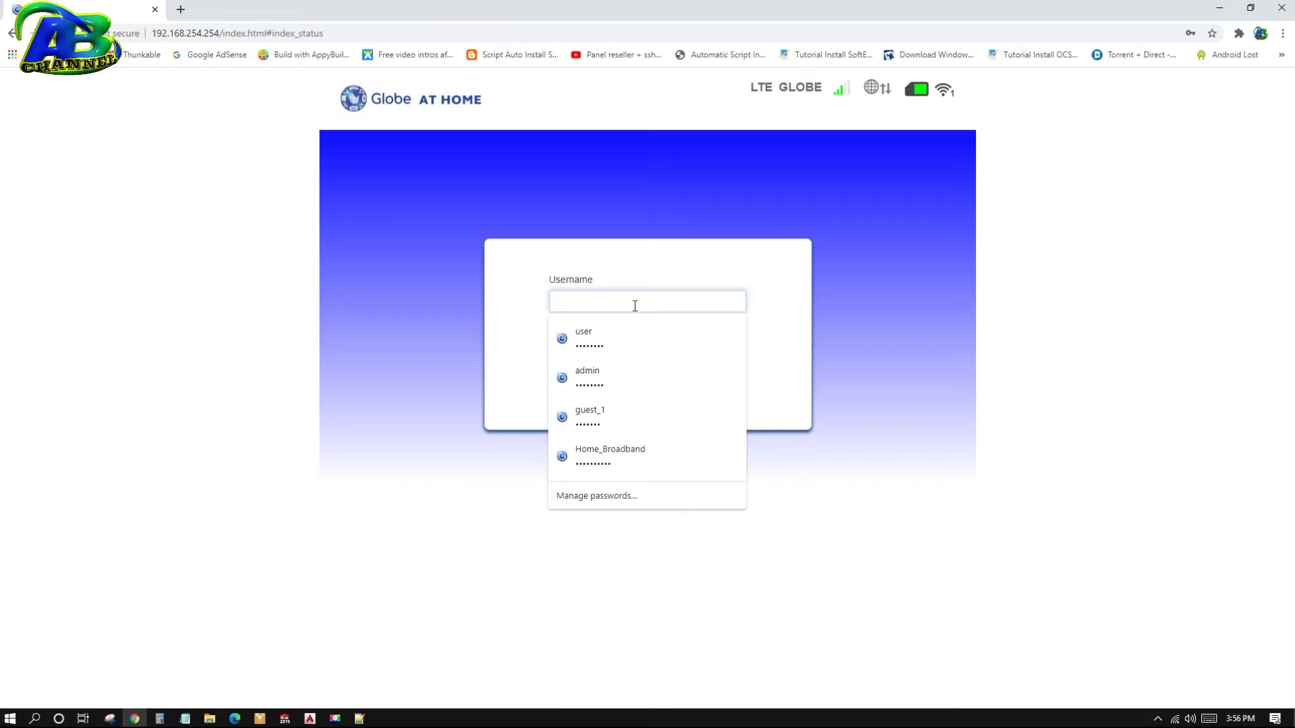
{"action": "left_click", "coordinate": [619, 384]}
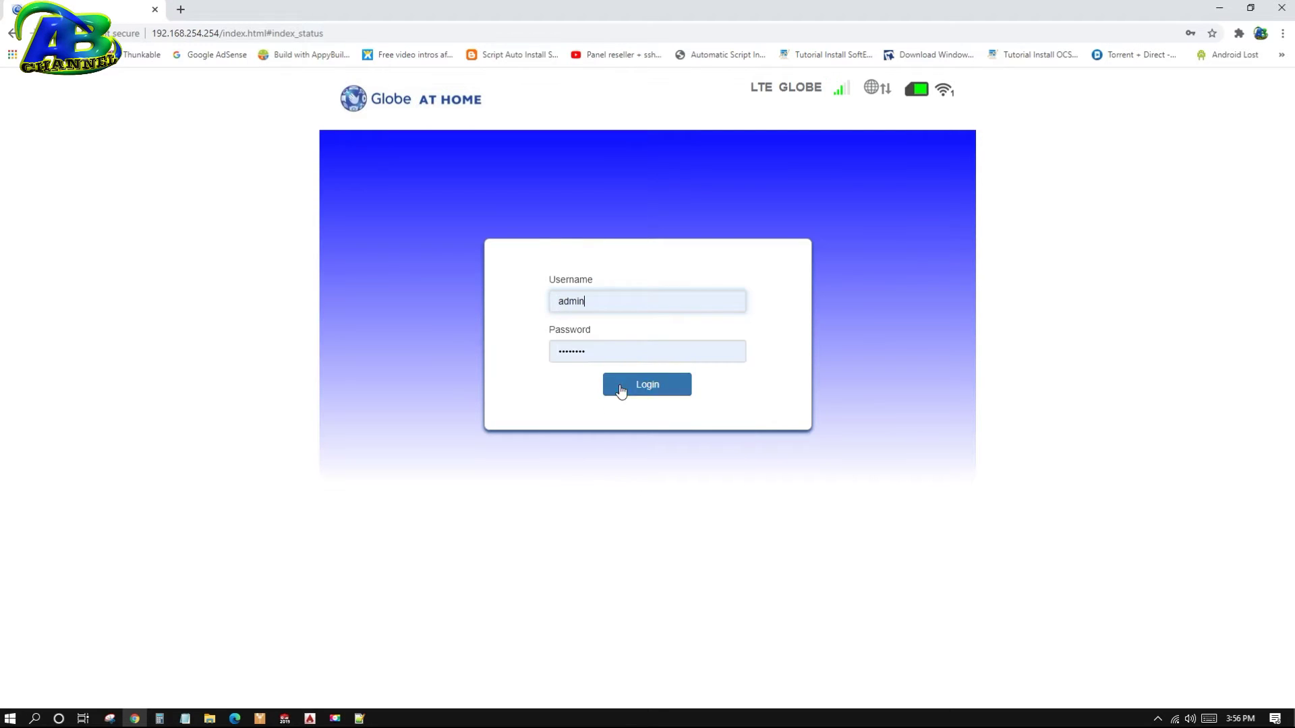
{"action": "double_click", "coordinate": [596, 355]}
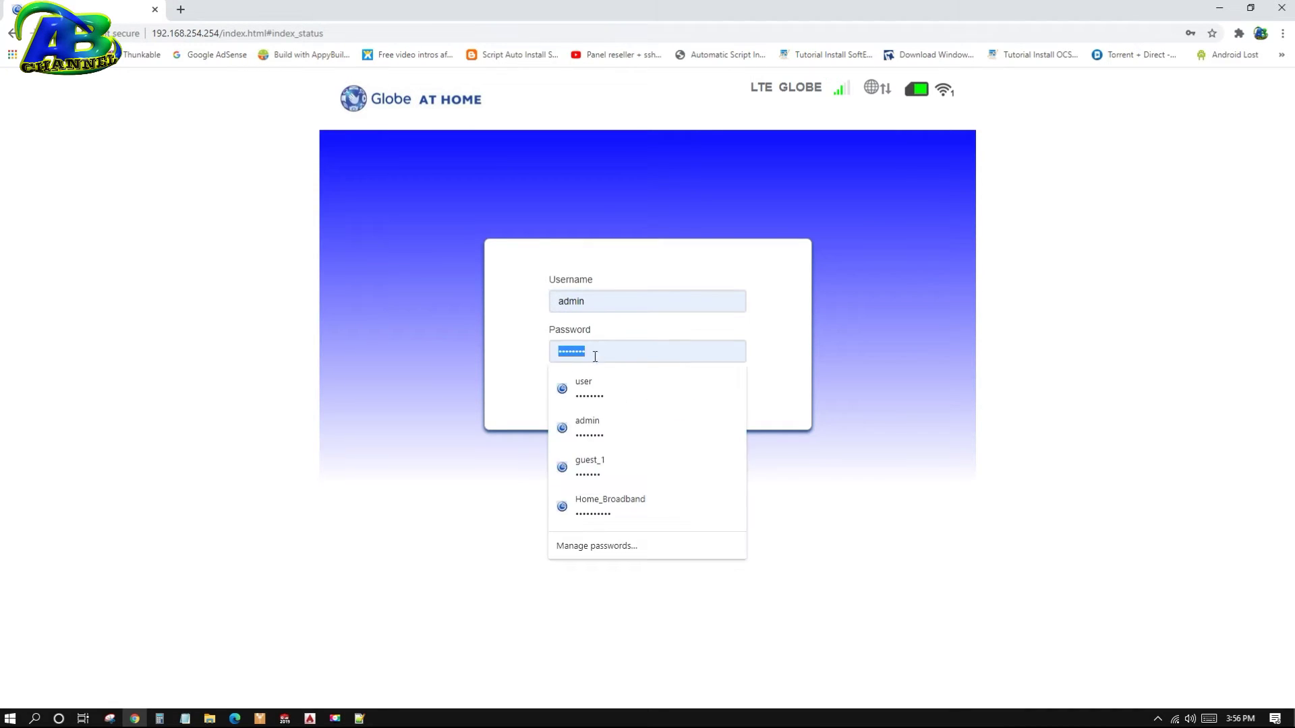
{"action": "left_click", "coordinate": [683, 348]}
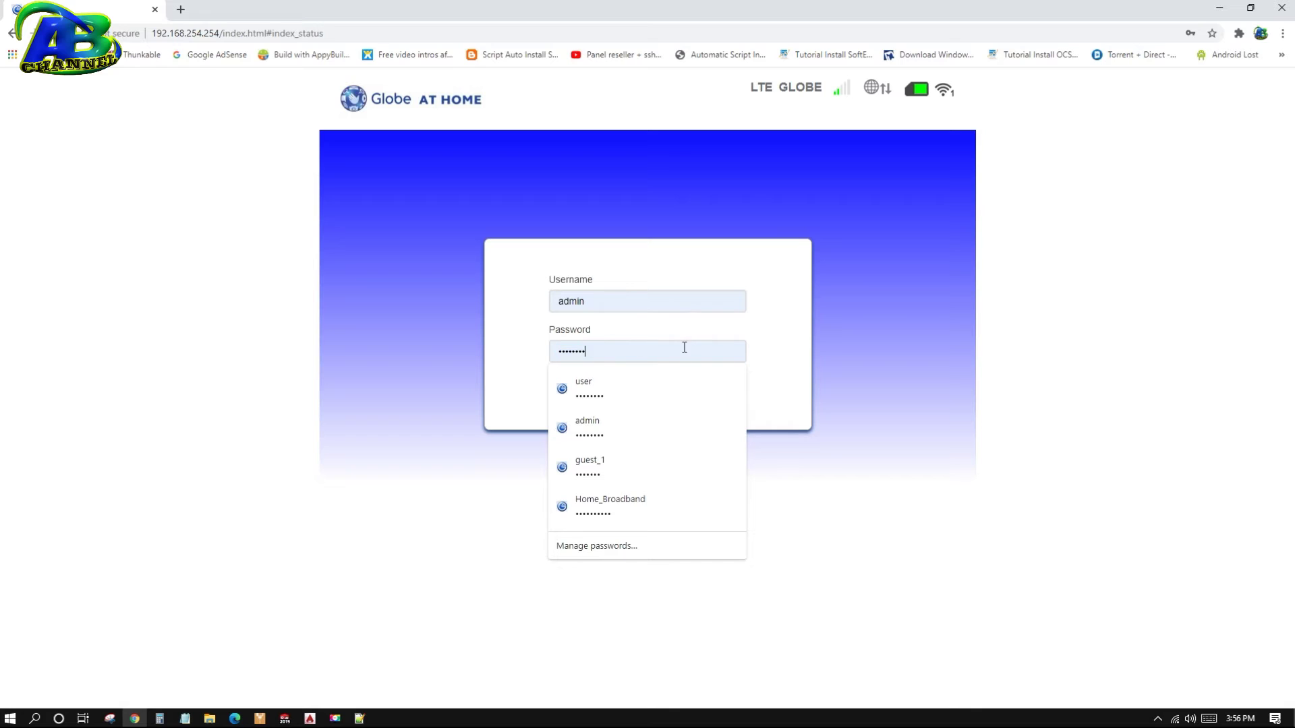
{"action": "left_click", "coordinate": [509, 368]}
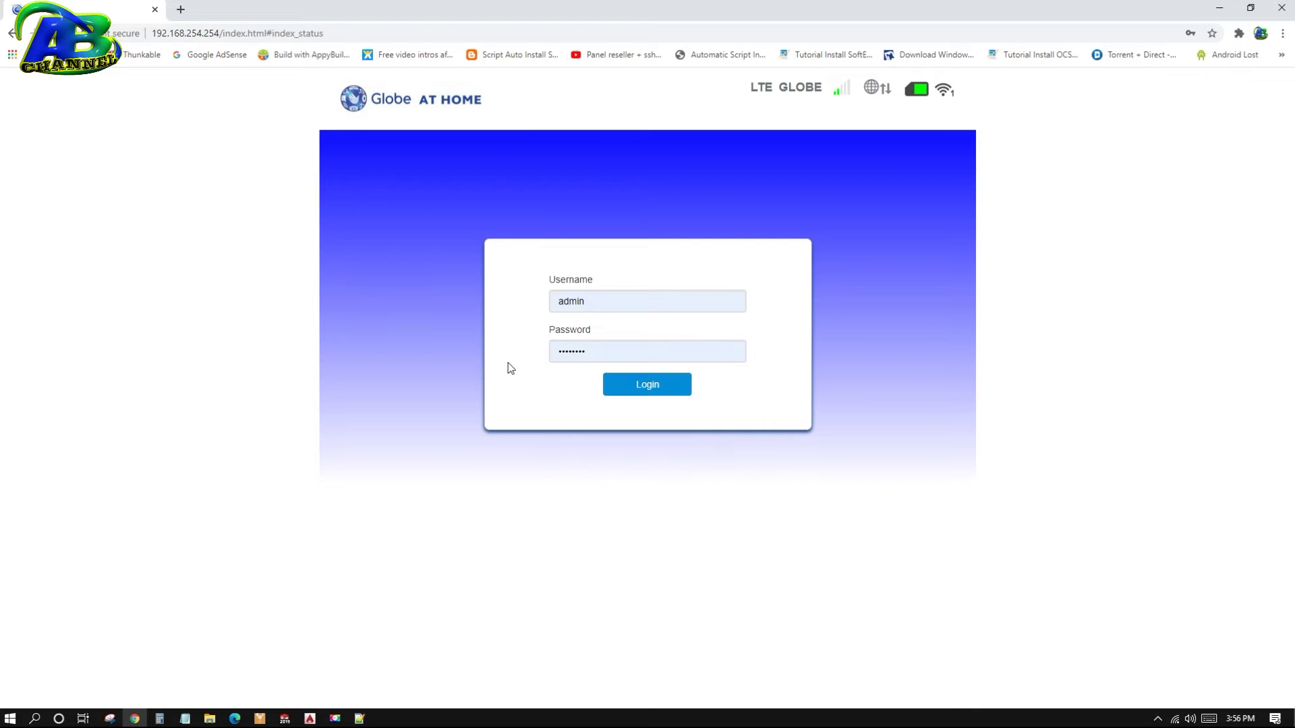
{"action": "left_click", "coordinate": [662, 393]}
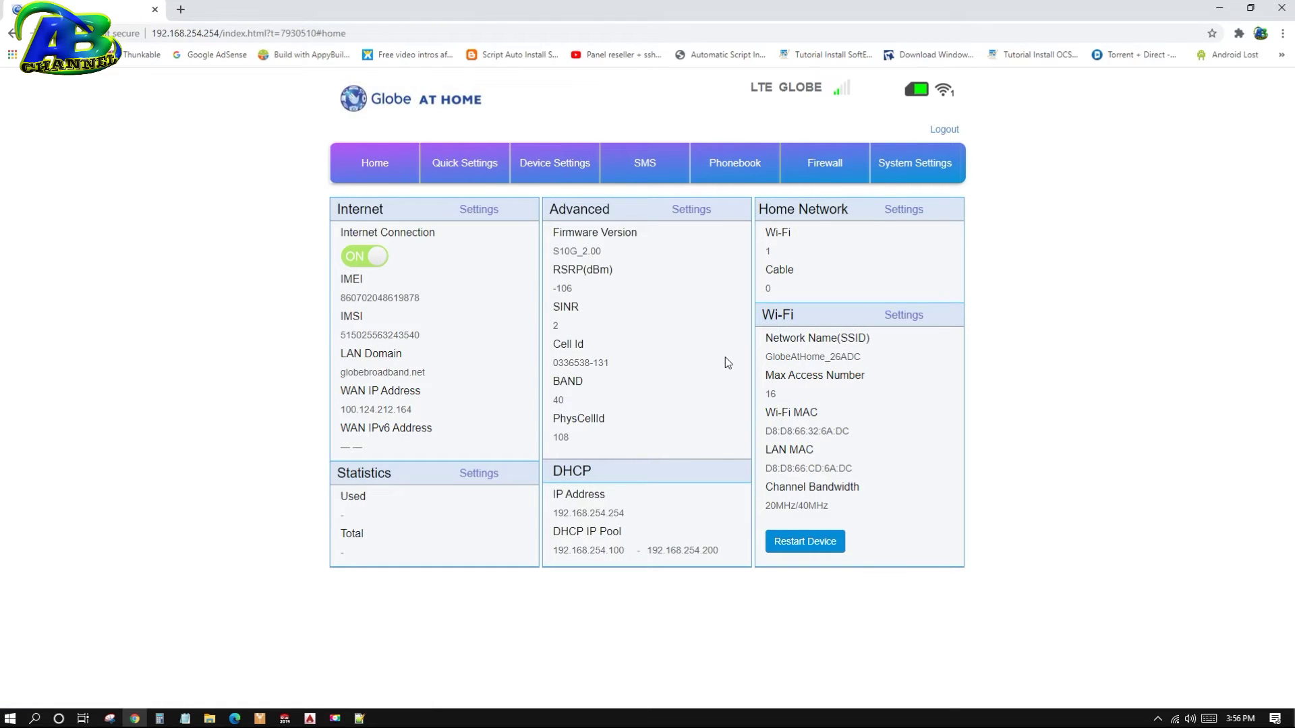
Look through the admin's advanced device settings and open the Bands Locking page
{"action": "left_click", "coordinate": [574, 174]}
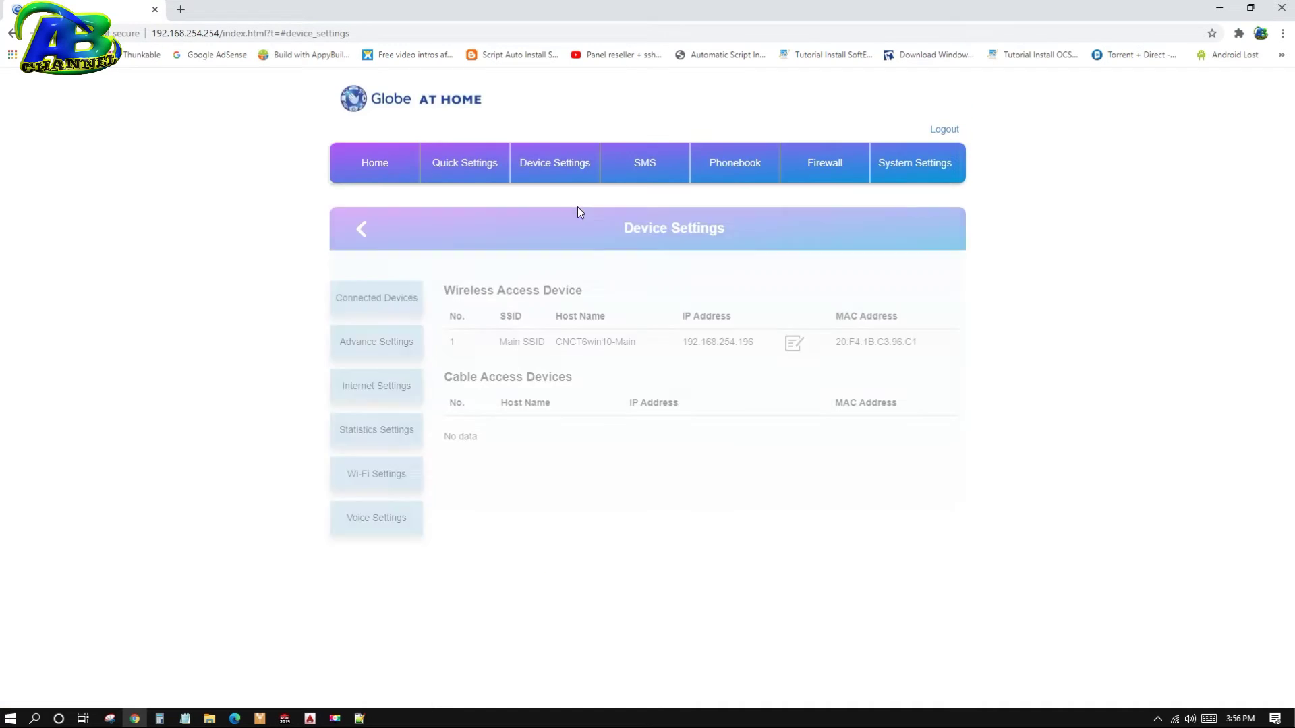
{"action": "left_click", "coordinate": [389, 345]}
{"action": "scroll", "coordinate": [394, 301], "scroll_direction": "down", "scroll_amount": 3}
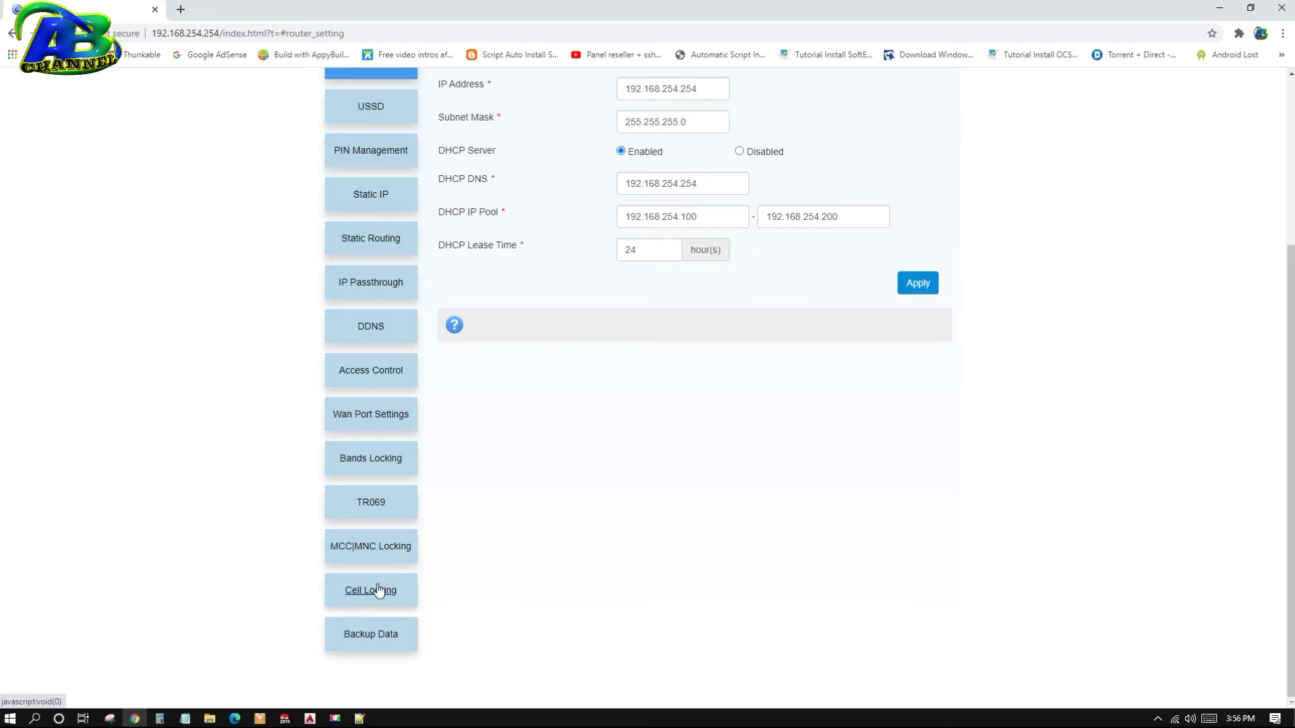
{"action": "scroll", "coordinate": [375, 232], "scroll_direction": "up", "scroll_amount": 2}
{"action": "scroll", "coordinate": [376, 213], "scroll_direction": "down", "scroll_amount": 2}
{"action": "left_click", "coordinate": [371, 465]}
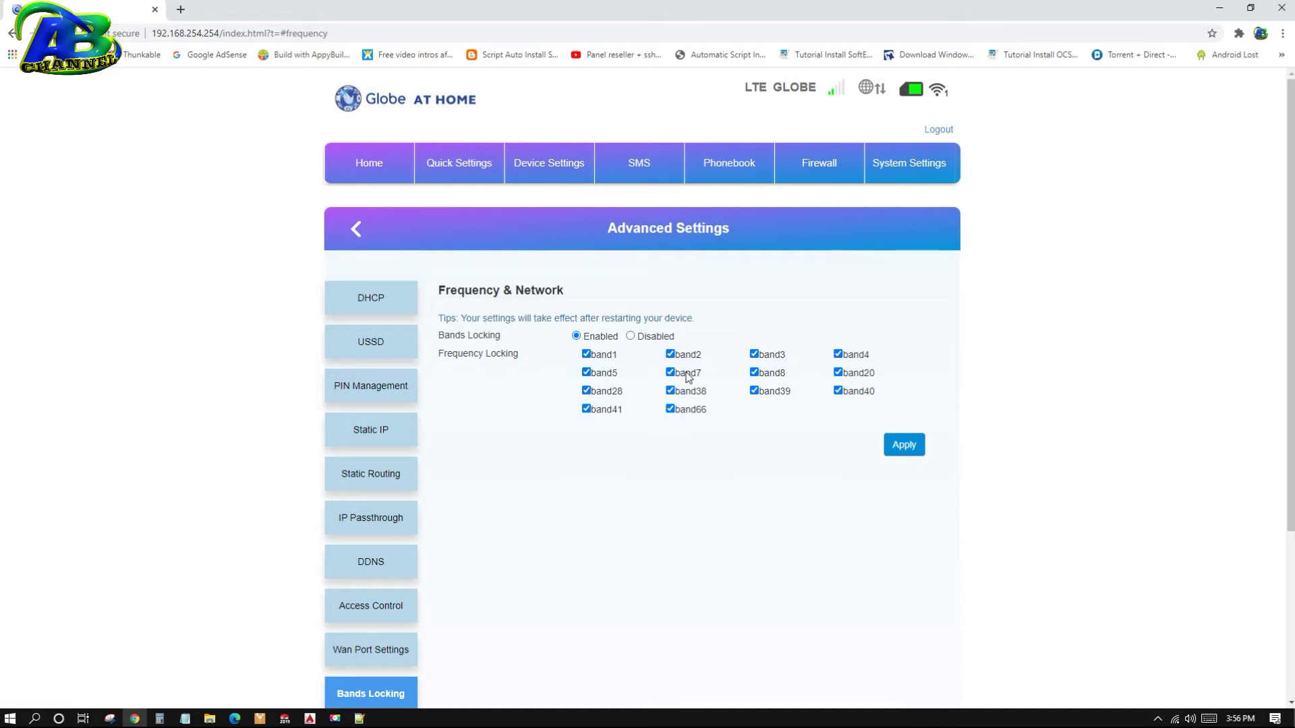
Clear every frequency band except band40 with Bands Locking enabled, and apply the setting
{"action": "left_click", "coordinate": [586, 354]}
{"action": "left_click", "coordinate": [586, 409]}
{"action": "left_click", "coordinate": [670, 408]}
{"action": "left_click", "coordinate": [670, 390]}
{"action": "left_click", "coordinate": [670, 354]}
{"action": "left_click", "coordinate": [754, 354]}
{"action": "left_click", "coordinate": [754, 372]}
{"action": "left_click", "coordinate": [754, 391]}
{"action": "left_click", "coordinate": [838, 354]}
{"action": "left_click", "coordinate": [838, 372]}
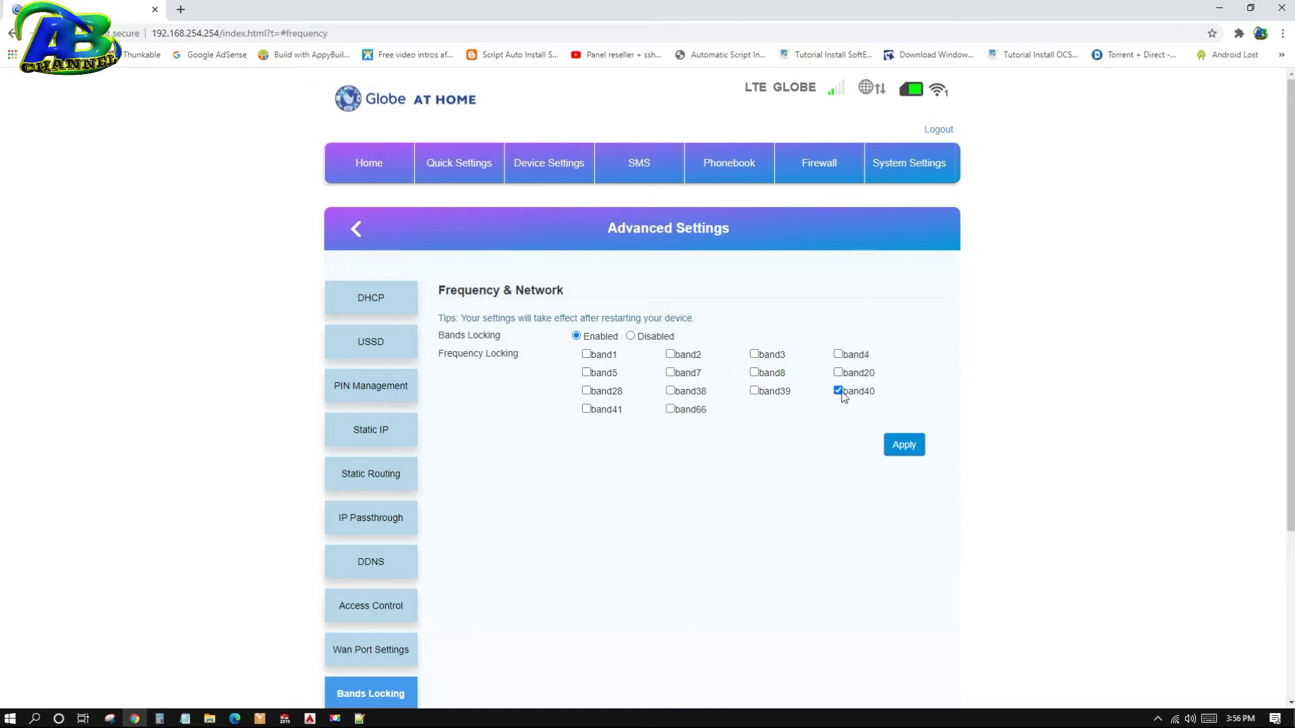
{"action": "left_click", "coordinate": [917, 446]}
{"action": "left_click", "coordinate": [756, 351]}
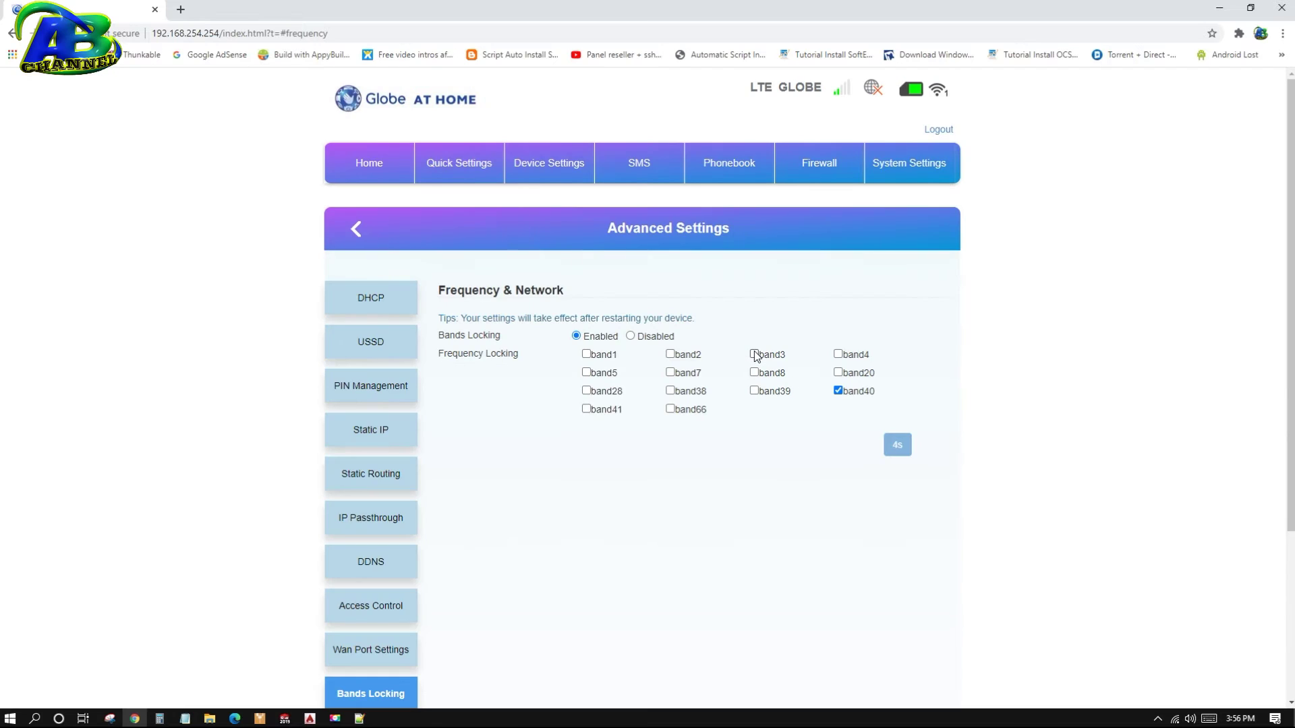
Turn off the main Enabled option of TR069 for the Production Configuration
{"action": "scroll", "coordinate": [739, 442], "scroll_direction": "down", "scroll_amount": 3}
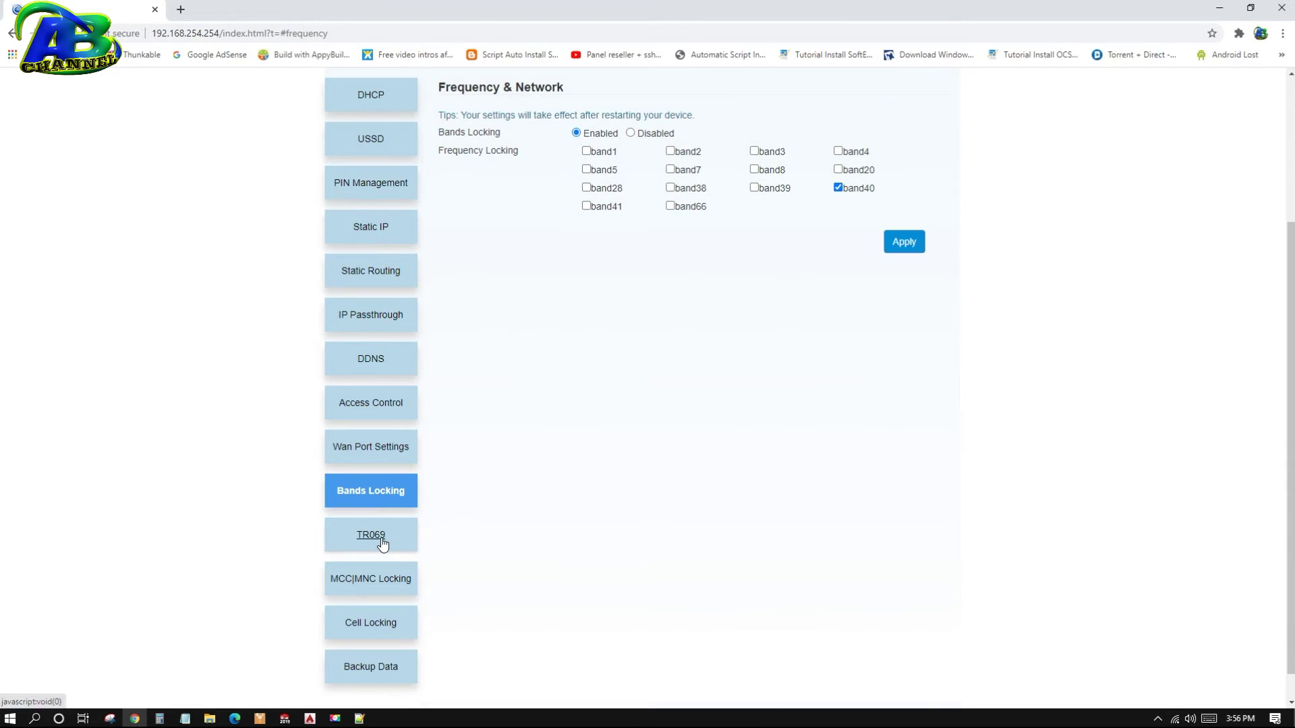
{"action": "left_click", "coordinate": [373, 536]}
{"action": "scroll", "coordinate": [634, 387], "scroll_direction": "down", "scroll_amount": 1}
{"action": "left_click", "coordinate": [621, 285]}
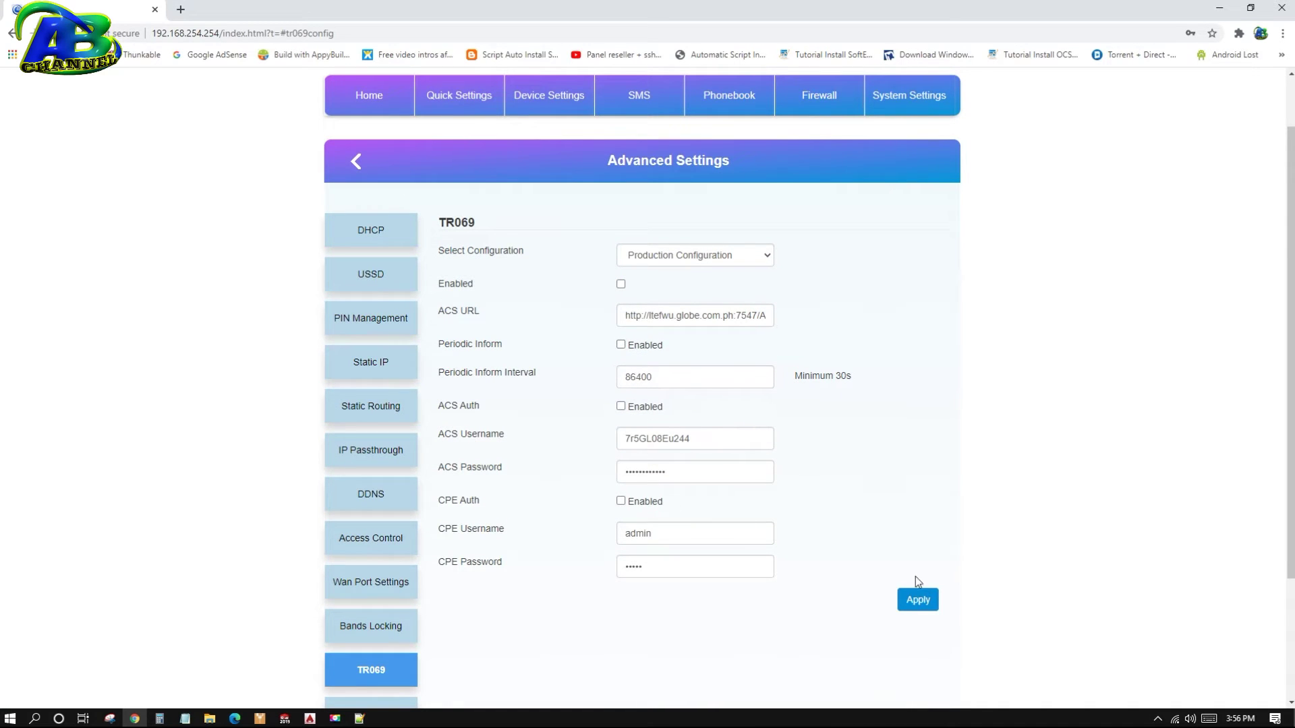
Open the APN page in the router's internet connection settings
{"action": "scroll", "coordinate": [925, 605], "scroll_direction": "down", "scroll_amount": 2}
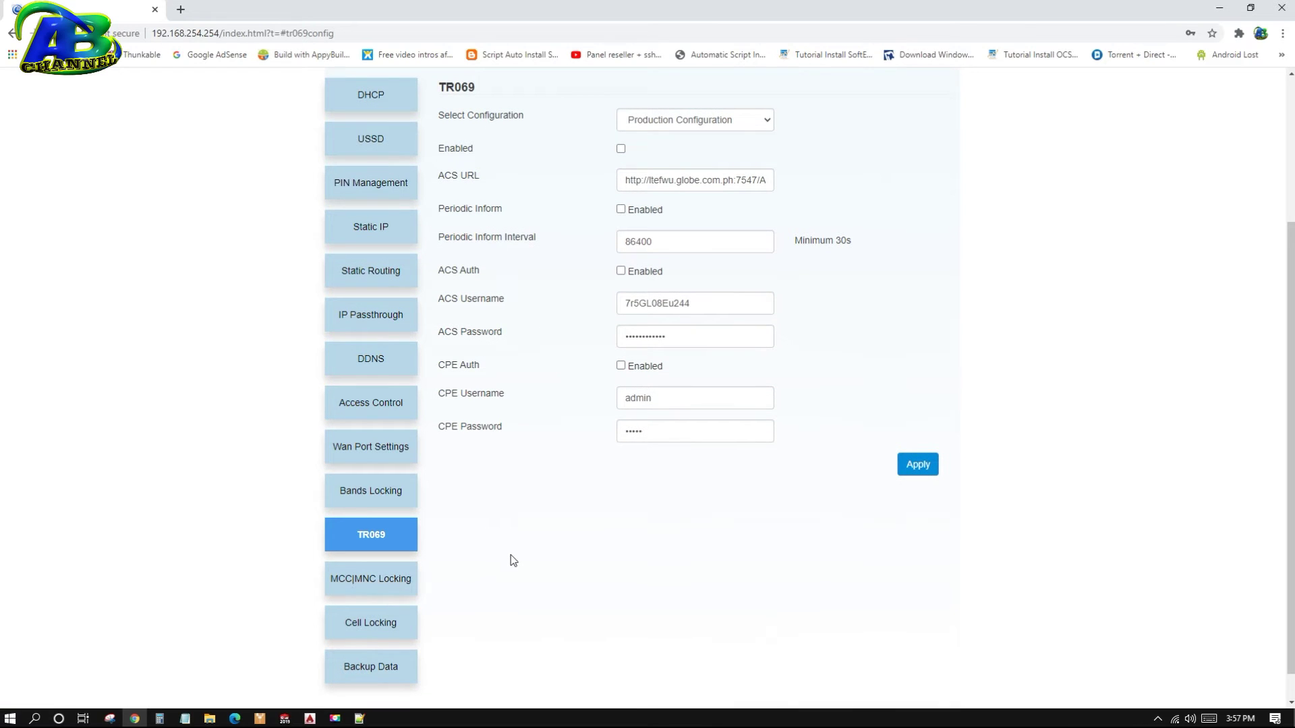
{"action": "left_click", "coordinate": [391, 580]}
{"action": "left_click", "coordinate": [564, 174]}
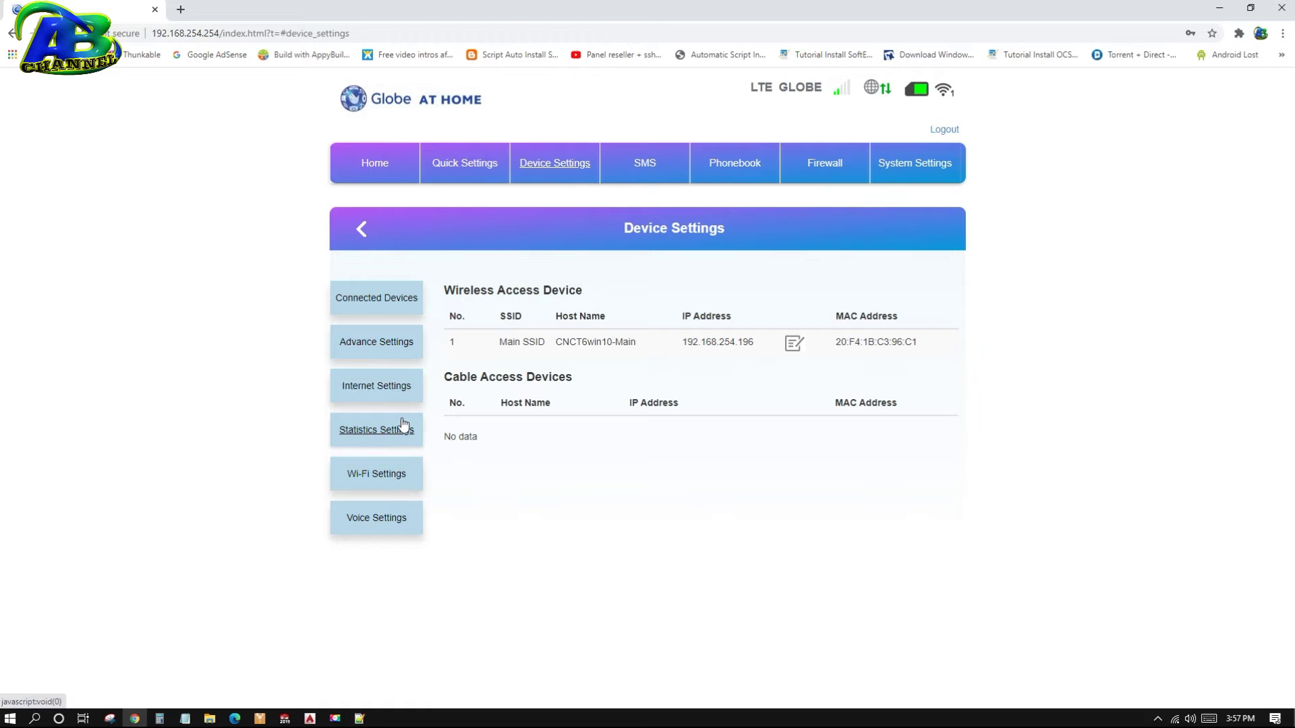
{"action": "left_click", "coordinate": [405, 389]}
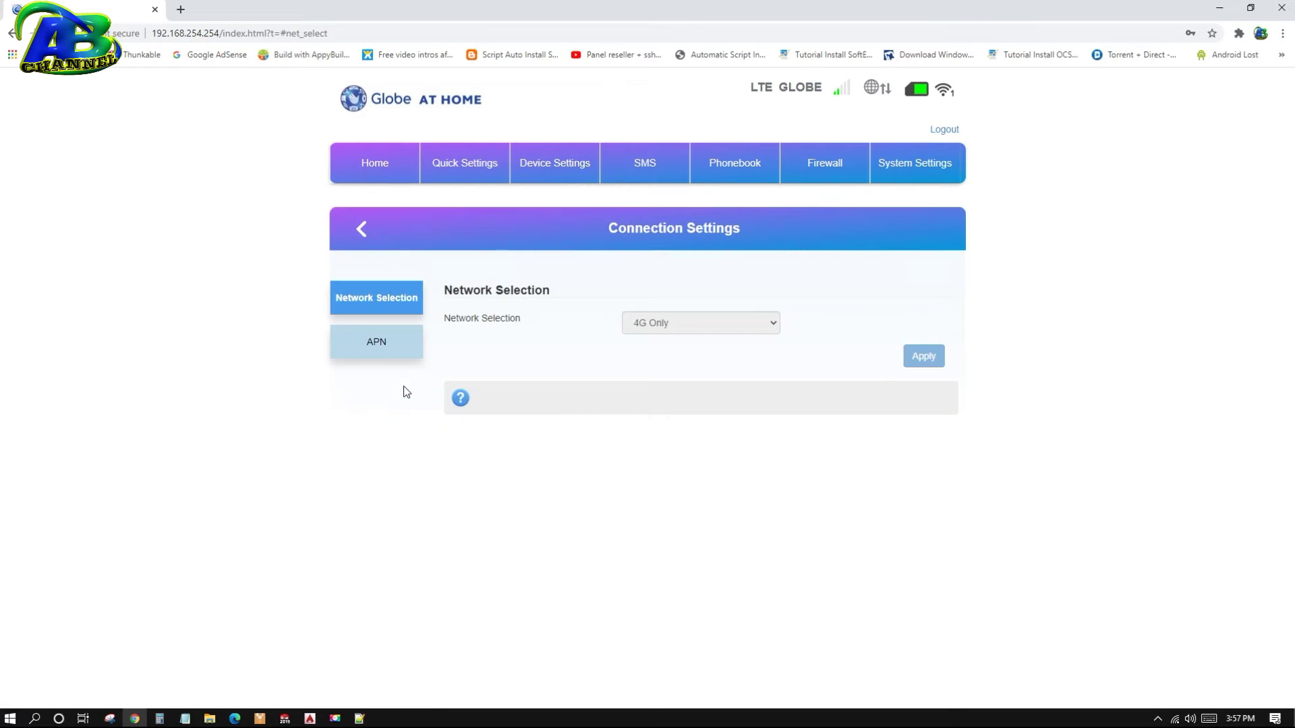
{"action": "left_click", "coordinate": [385, 344]}
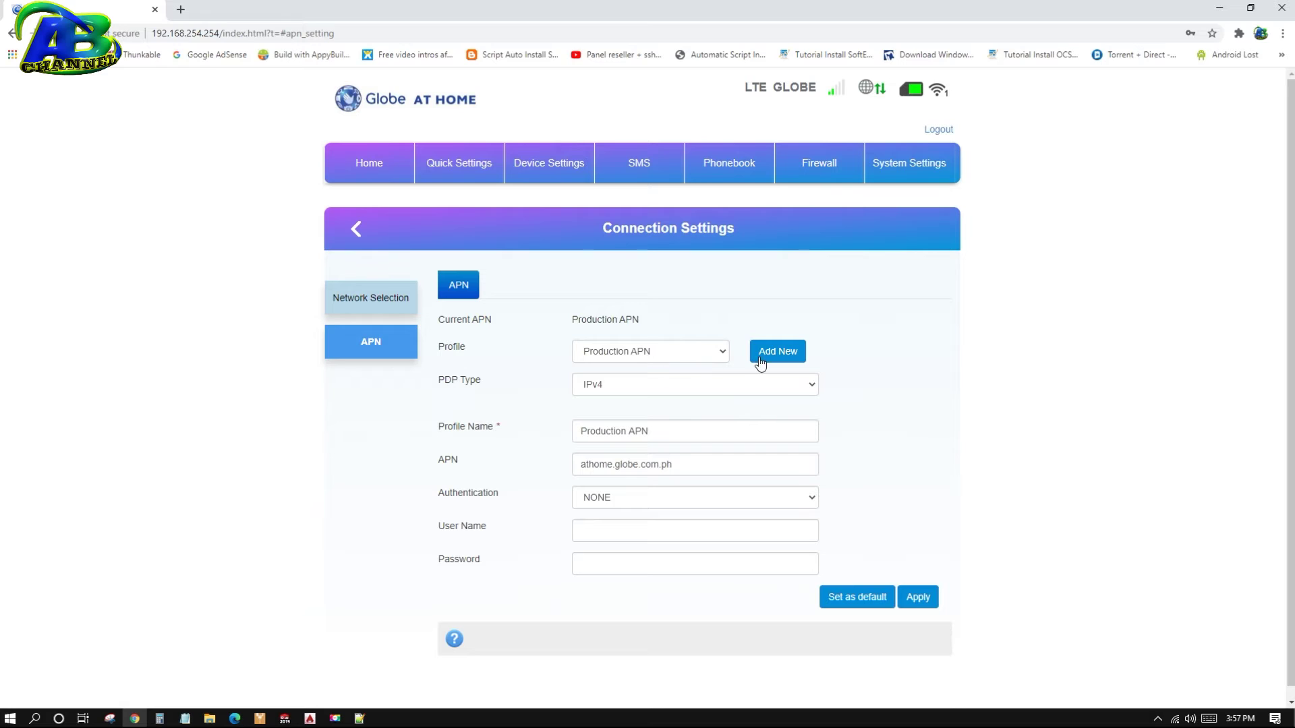
{"action": "scroll", "coordinate": [689, 464], "scroll_direction": "down", "scroll_amount": 1}
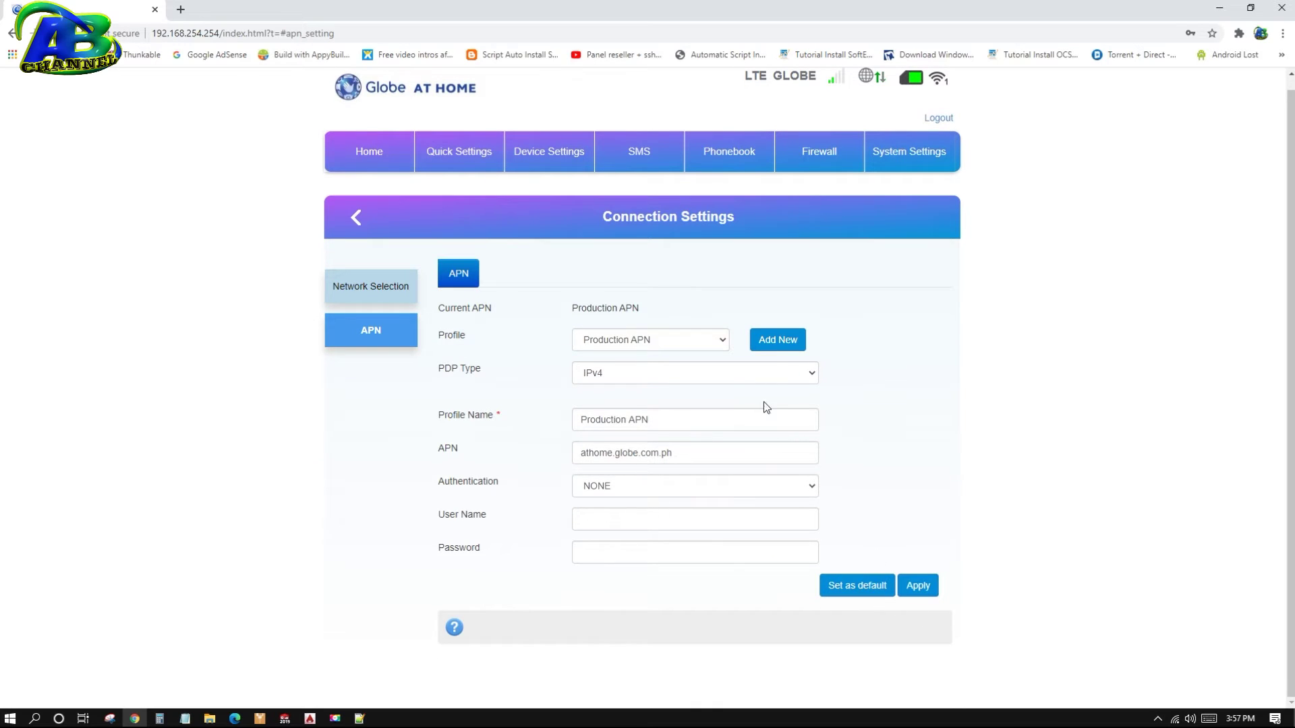
Start a new APN profile with PDP type IPv4v6 and acknowledge the alert
{"action": "left_click", "coordinate": [777, 344]}
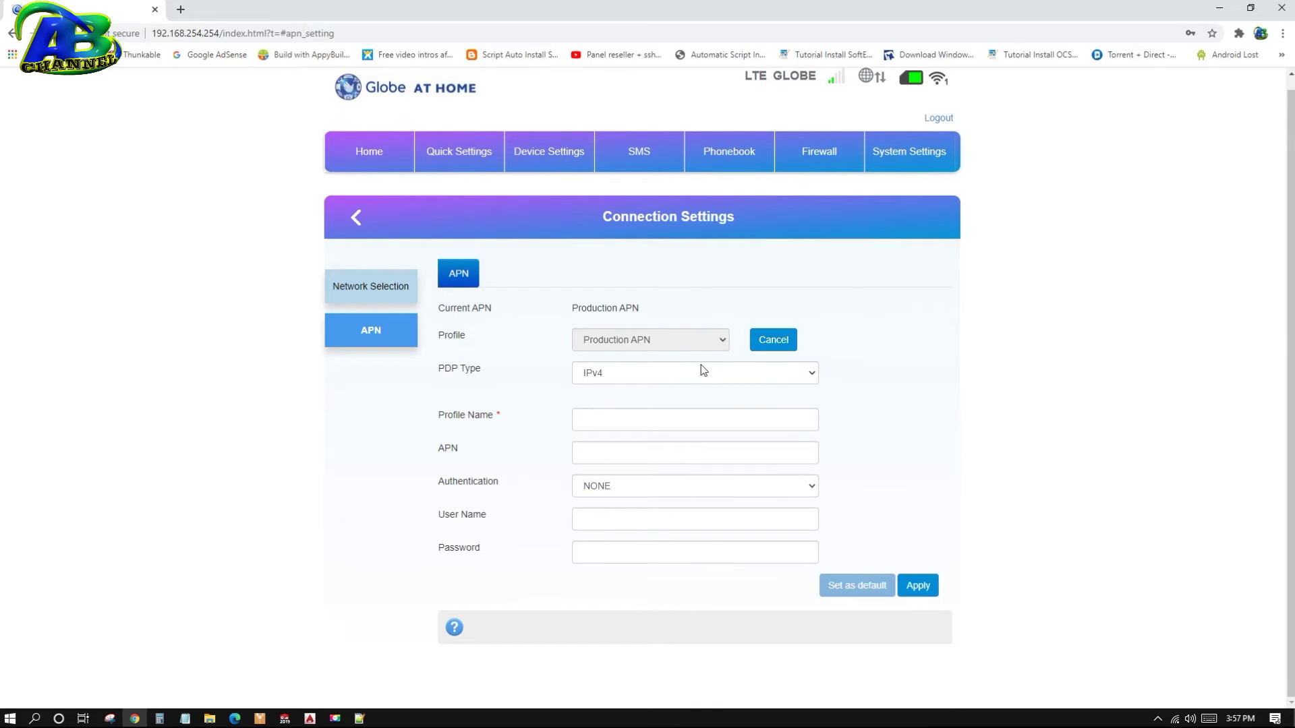
{"action": "left_click", "coordinate": [657, 378]}
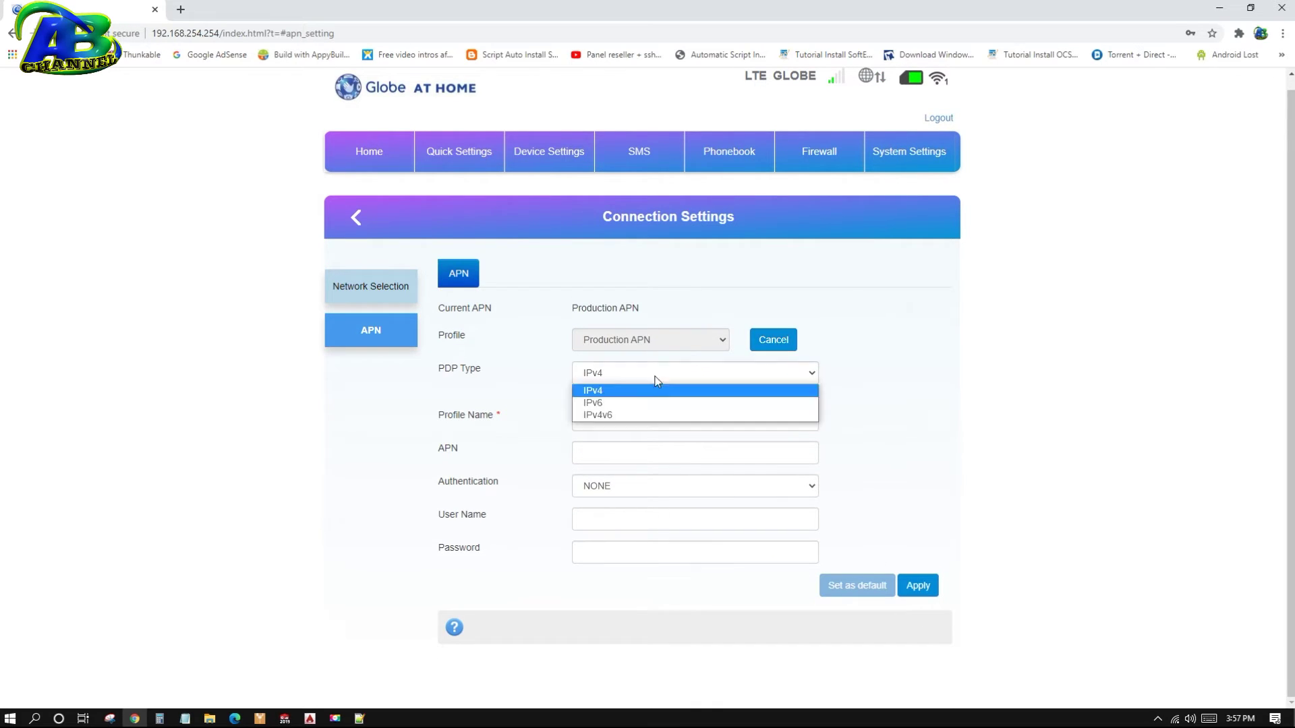
{"action": "left_click", "coordinate": [621, 413]}
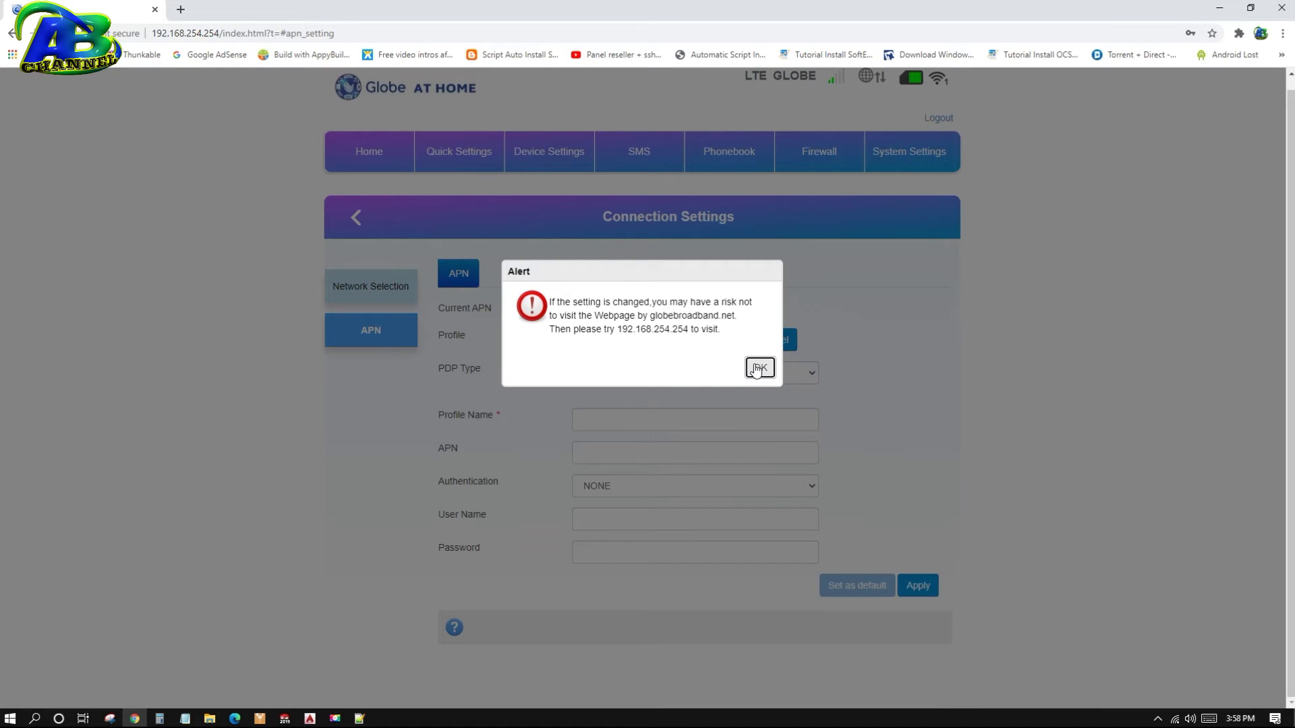
{"action": "left_click", "coordinate": [753, 370]}
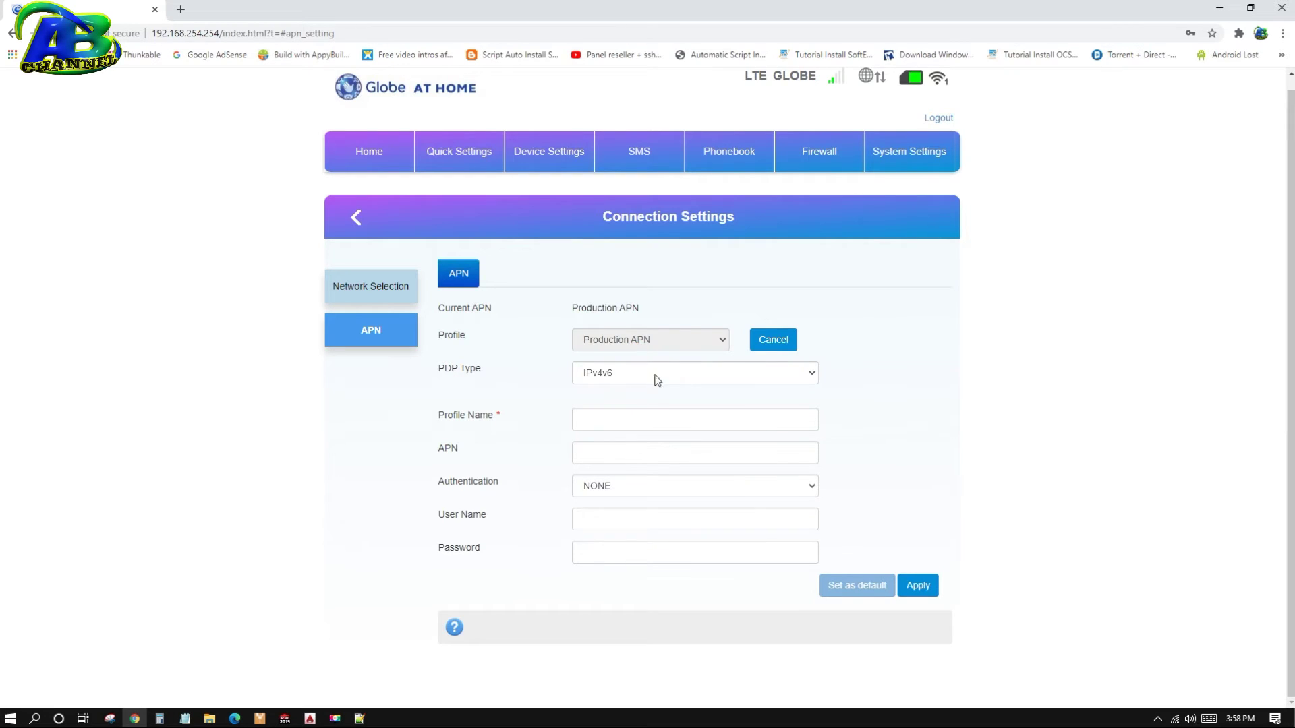
Name the new profile Globe Inet and set its APN to Internet.globe.com.ph
{"action": "left_click", "coordinate": [605, 421]}
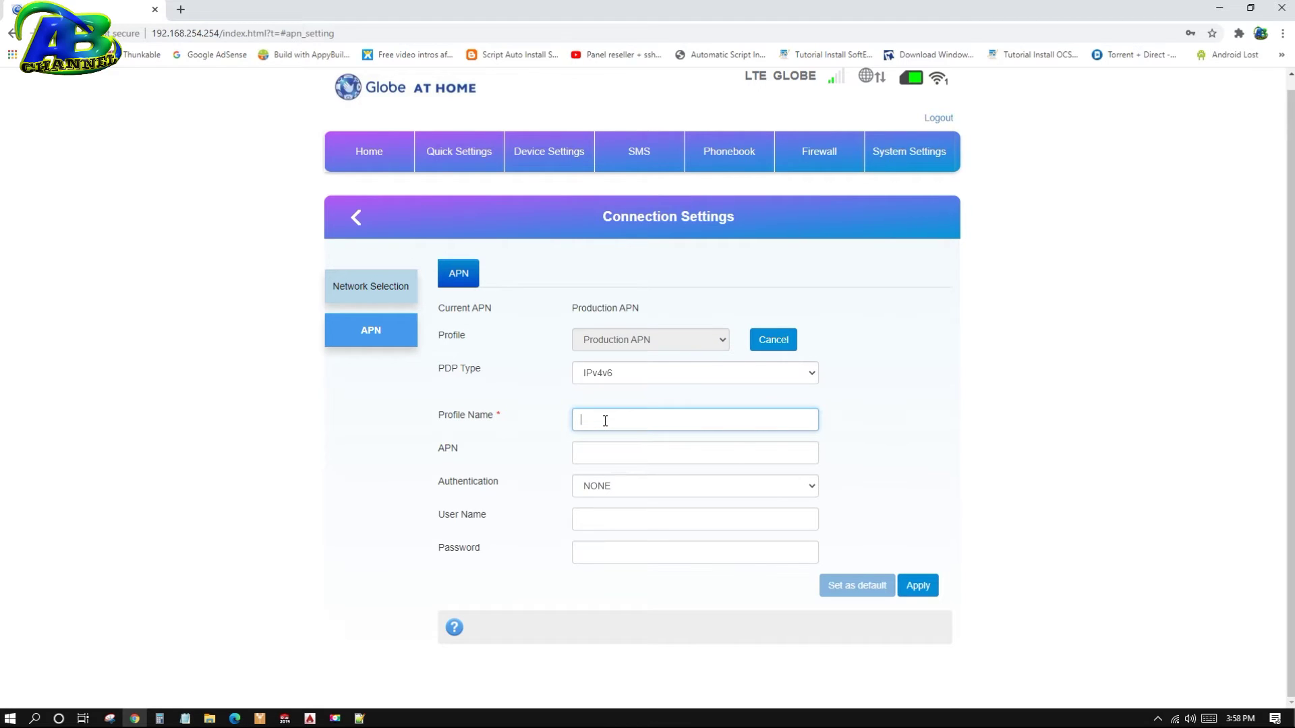
{"action": "type", "text": "Globe Inet"}
{"action": "left_click", "coordinate": [611, 454]}
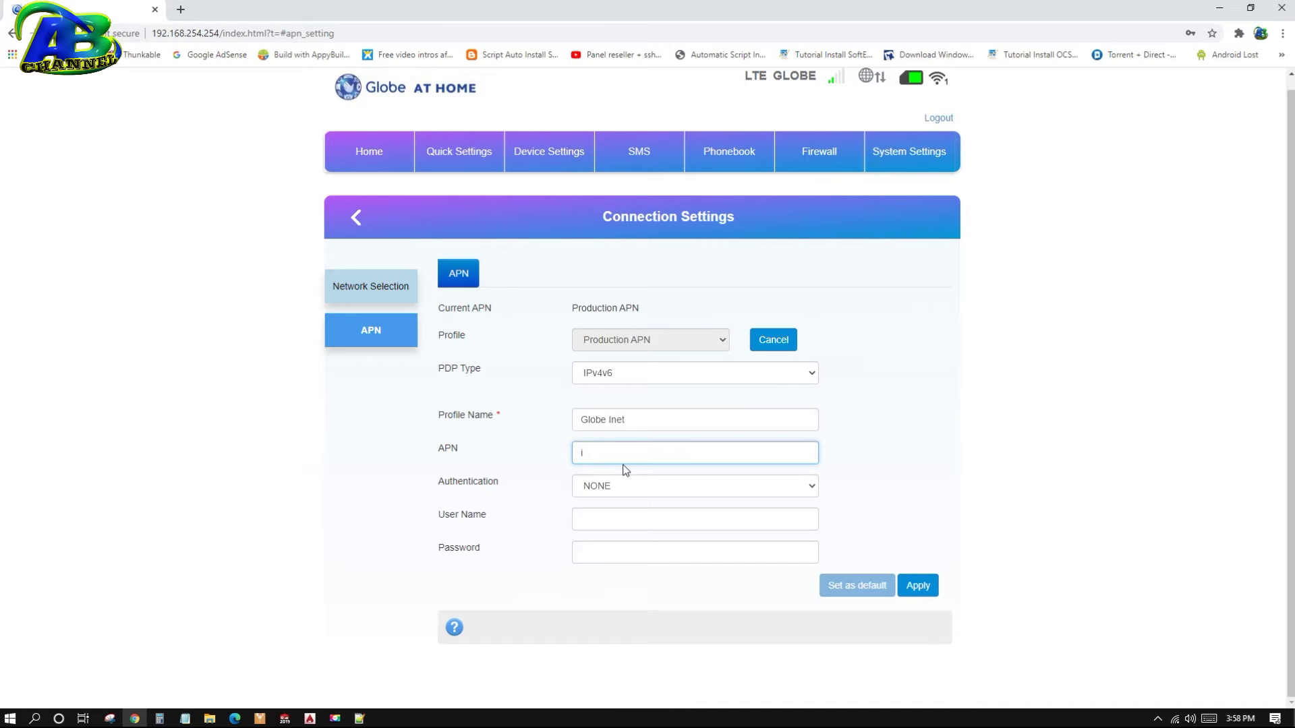
{"action": "type", "text": "Internet.globe.com.pg"}
{"action": "key", "text": "BackSpace"}
{"action": "type", "text": "h"}
Leave the profile's authentication at NONE, apply the new APN profile and accept the possible network disconnection
{"action": "left_click", "coordinate": [732, 491]}
{"action": "left_click", "coordinate": [731, 491]}
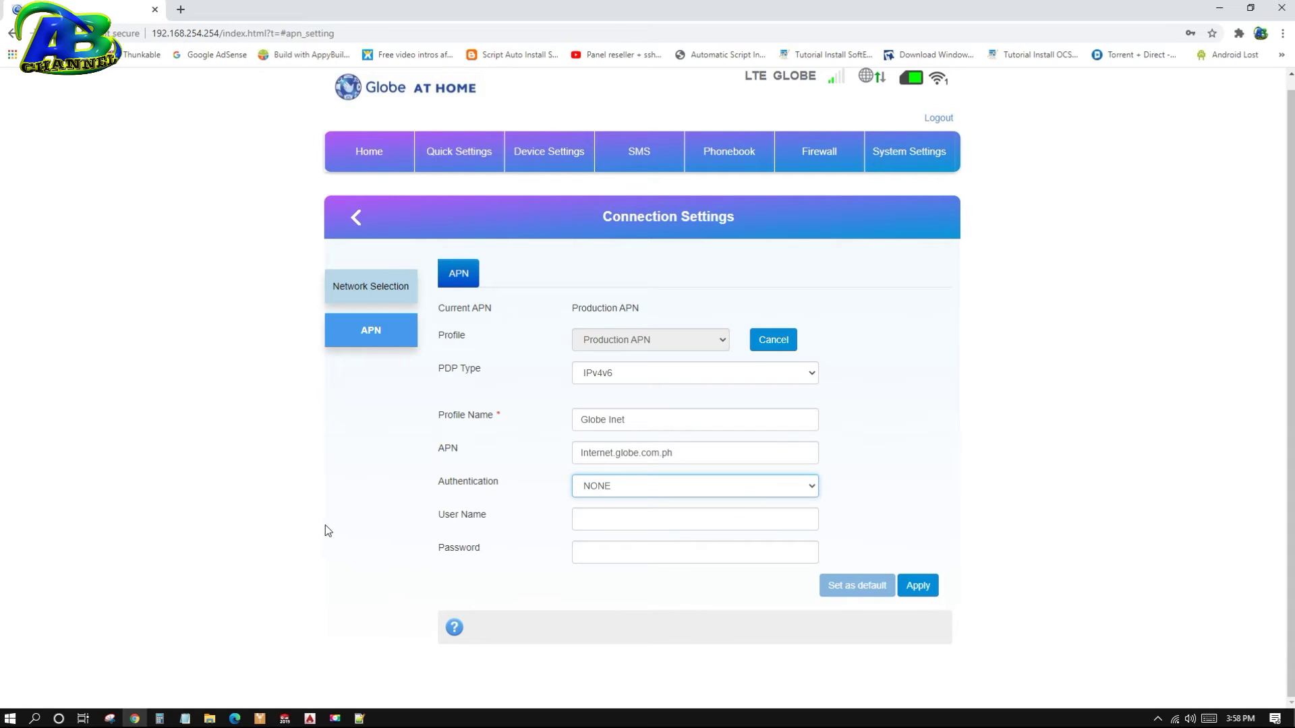
{"action": "key", "text": "Tab"}
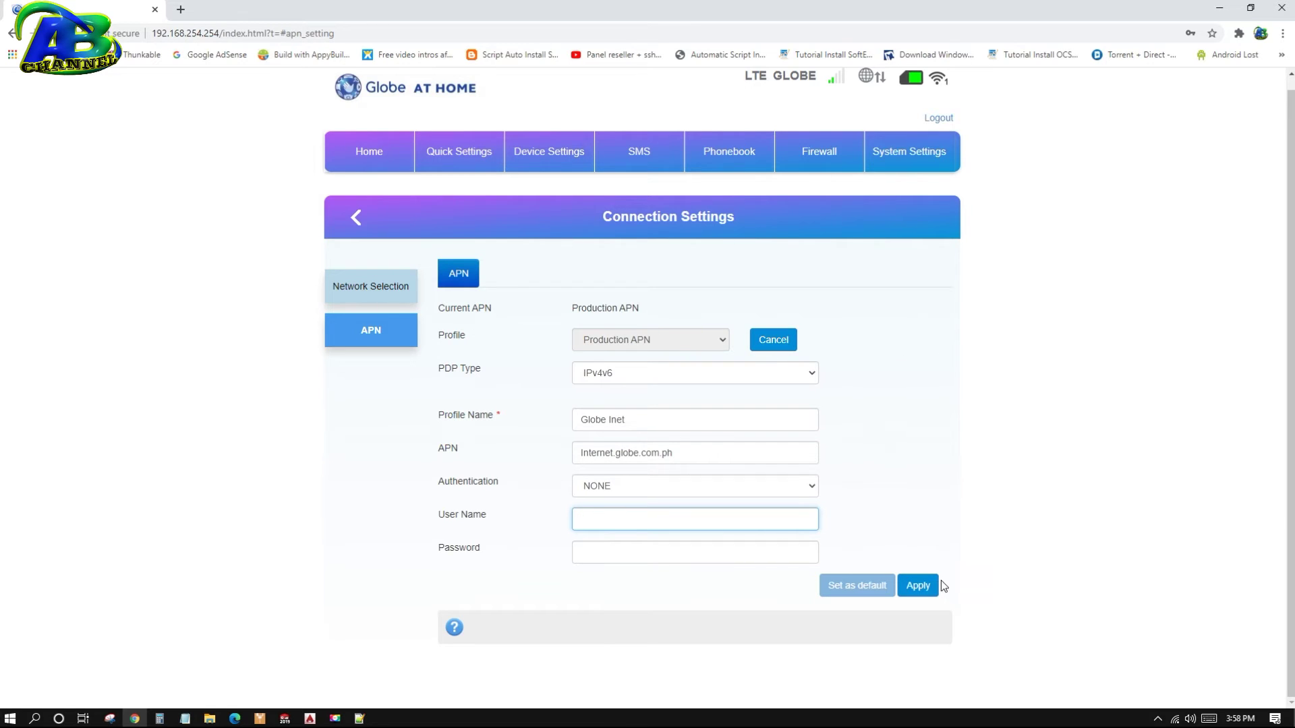
{"action": "left_click", "coordinate": [923, 588]}
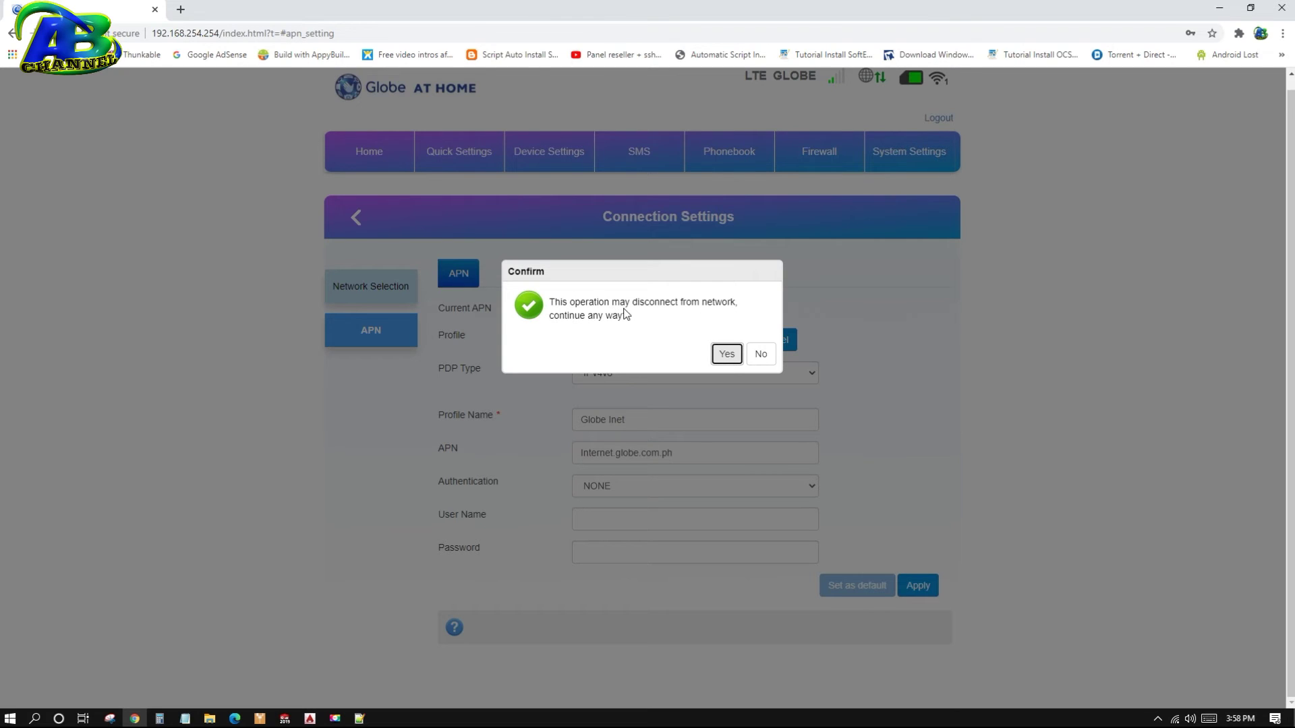
{"action": "left_click", "coordinate": [727, 354]}
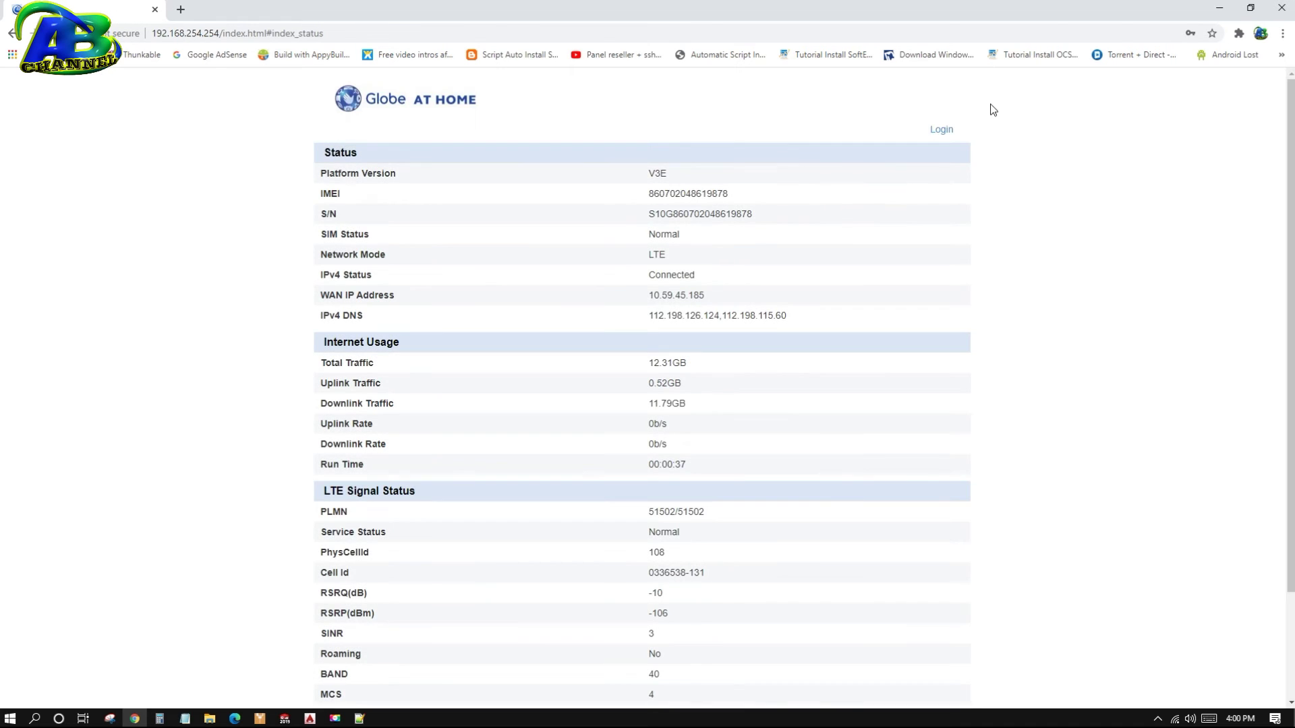
Log back in to the router with the admin account and its saved password
{"action": "left_click", "coordinate": [934, 135]}
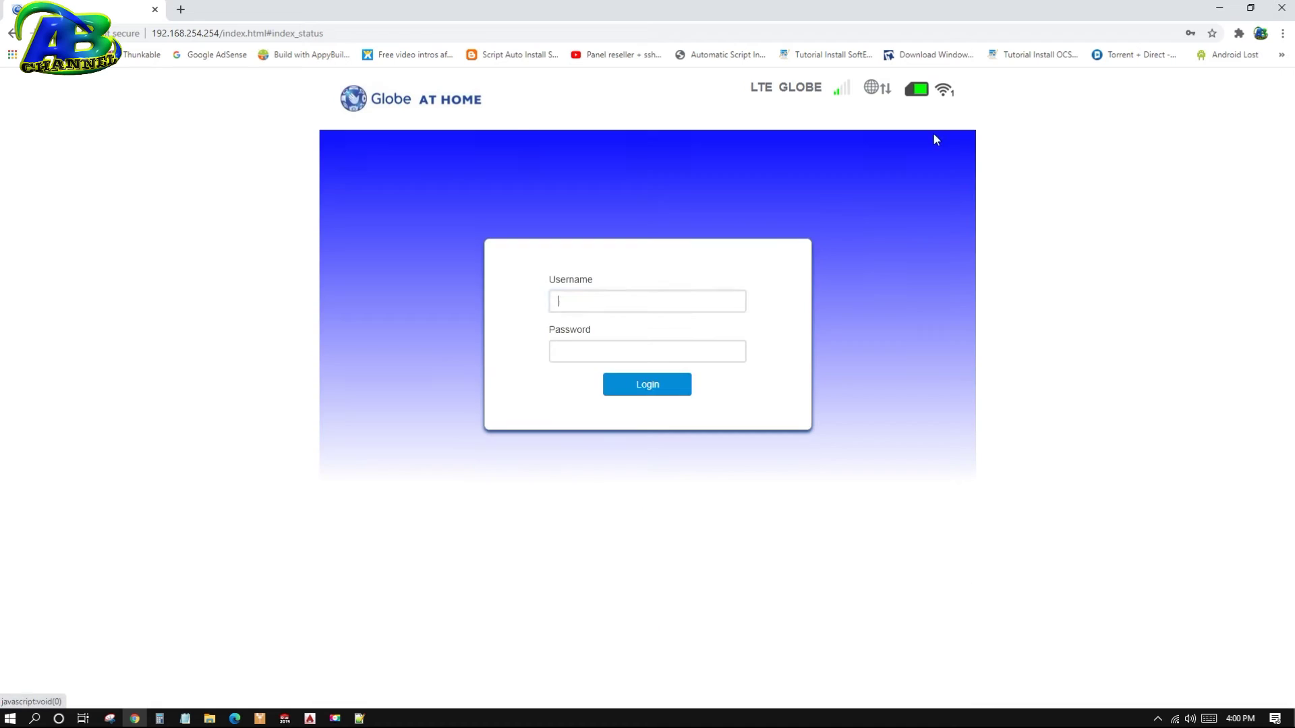
{"action": "left_click", "coordinate": [645, 301]}
{"action": "left_click", "coordinate": [611, 355]}
{"action": "left_click", "coordinate": [653, 385]}
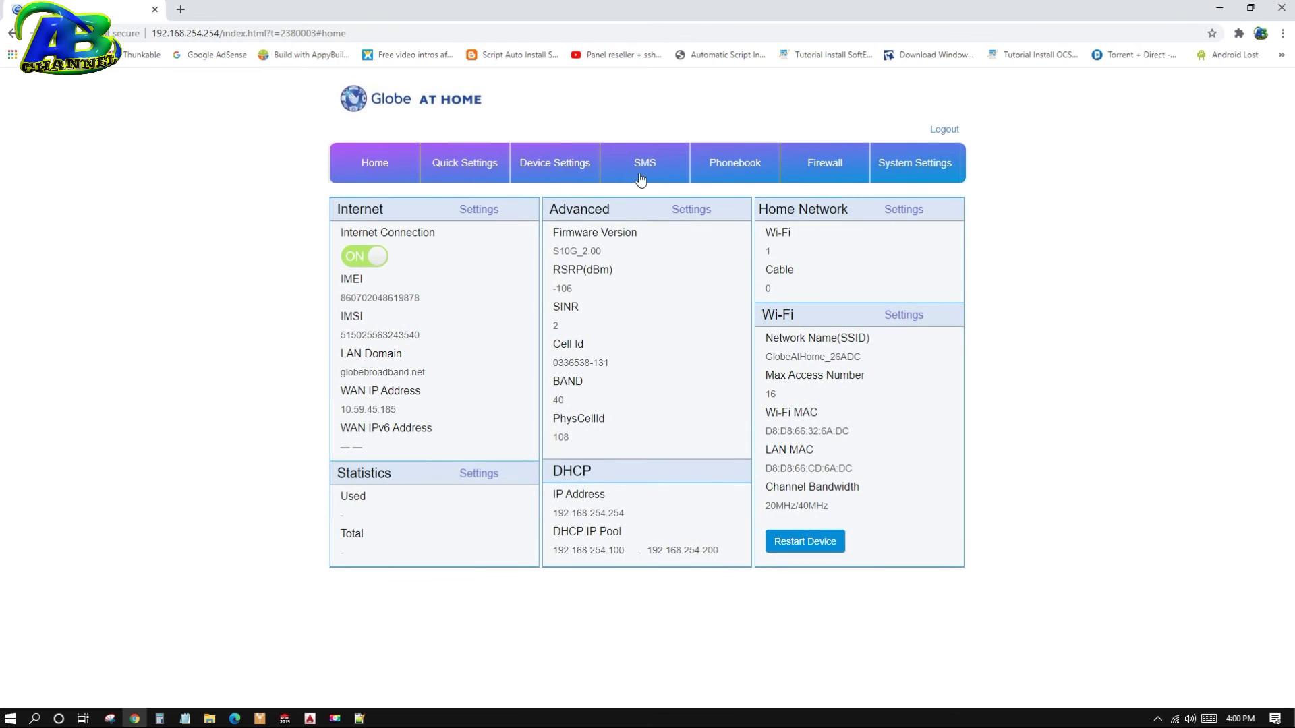
Reopen the APN connection settings and check the current APN profile, PDP type and APN address
{"action": "left_click", "coordinate": [579, 170]}
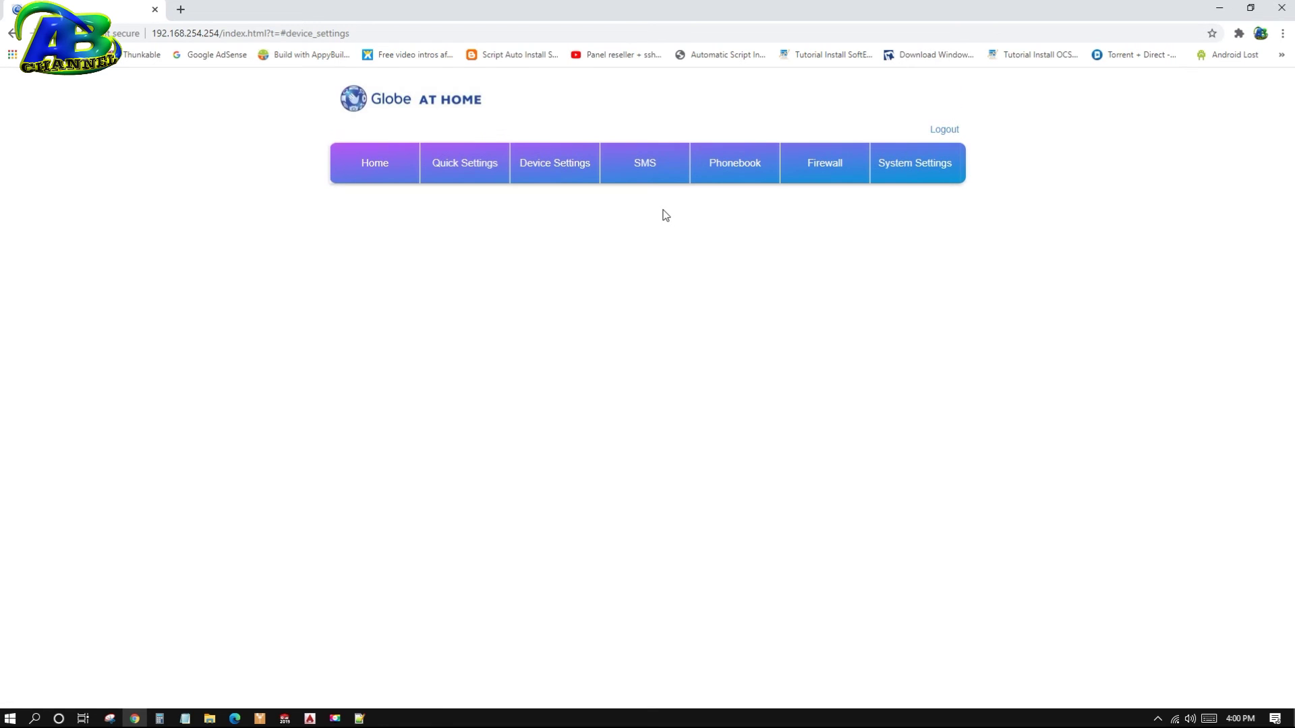
{"action": "left_click", "coordinate": [378, 345]}
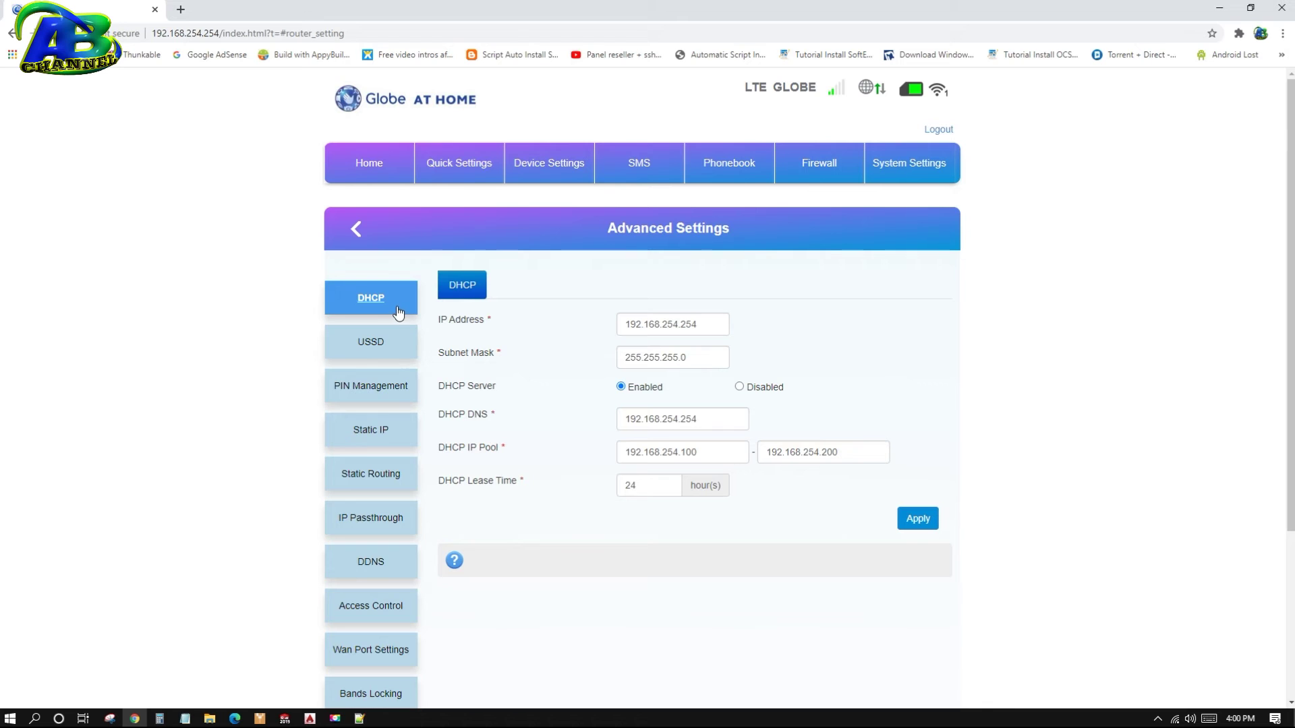
{"action": "left_click", "coordinate": [547, 172]}
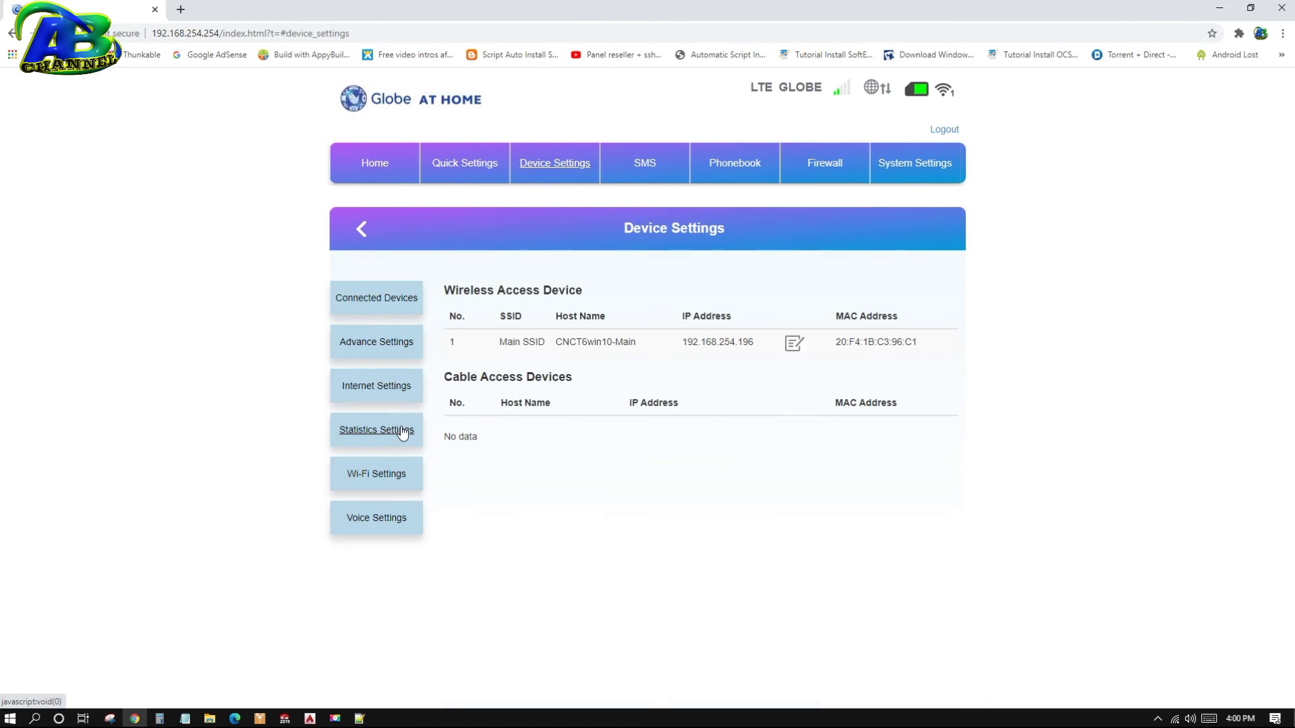
{"action": "left_click", "coordinate": [390, 390]}
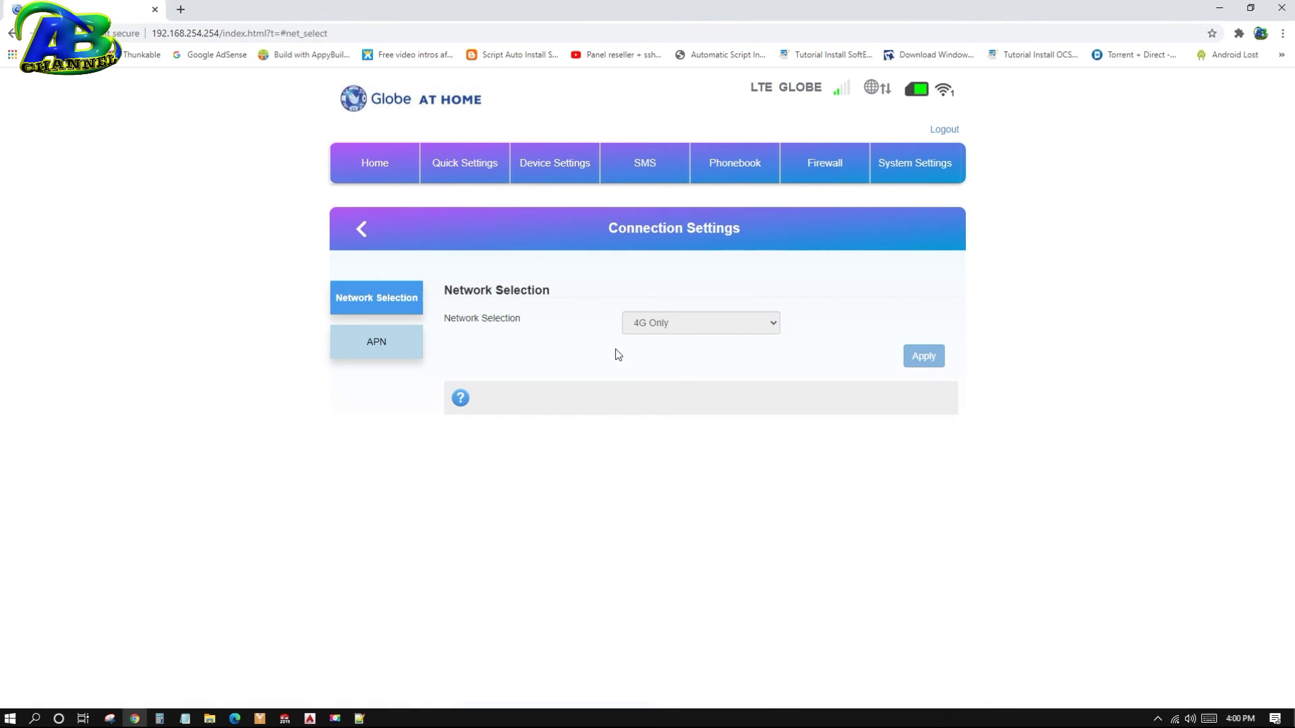
{"action": "left_click", "coordinate": [390, 353]}
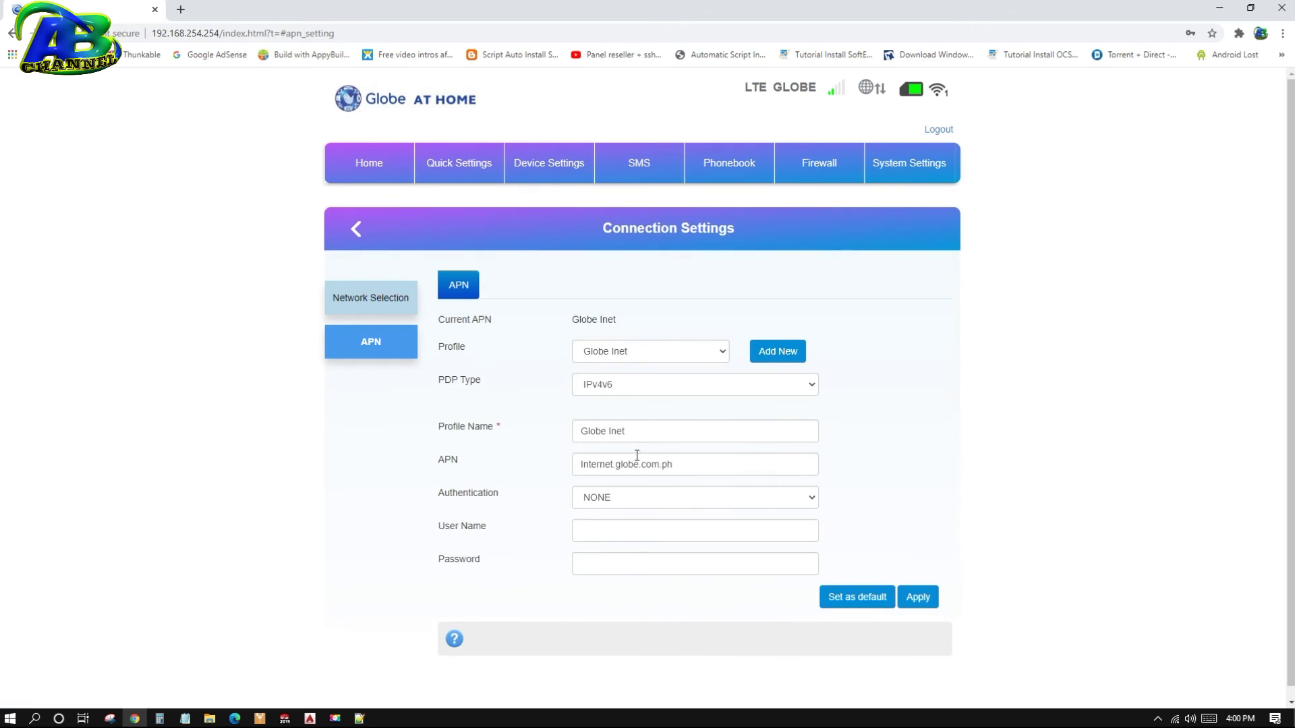
{"action": "left_click_drag", "start_coordinate": [678, 465], "coordinate": [520, 466]}
{"action": "left_click", "coordinate": [882, 497]}
{"action": "scroll", "coordinate": [883, 479], "scroll_direction": "down", "scroll_amount": 1}
{"action": "scroll", "coordinate": [897, 454], "scroll_direction": "up", "scroll_amount": 1}
Log out of the admin account and log in with the user account and its saved password
{"action": "left_click", "coordinate": [545, 169]}
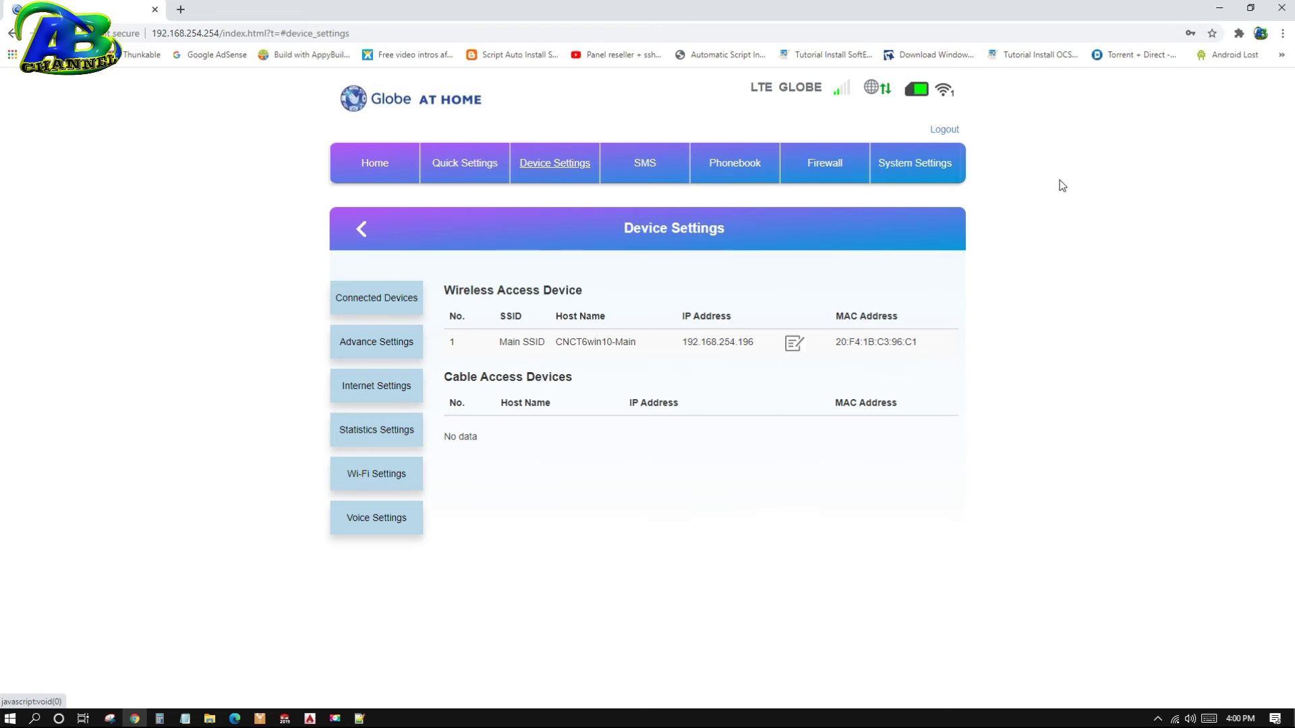
{"action": "left_click", "coordinate": [945, 131]}
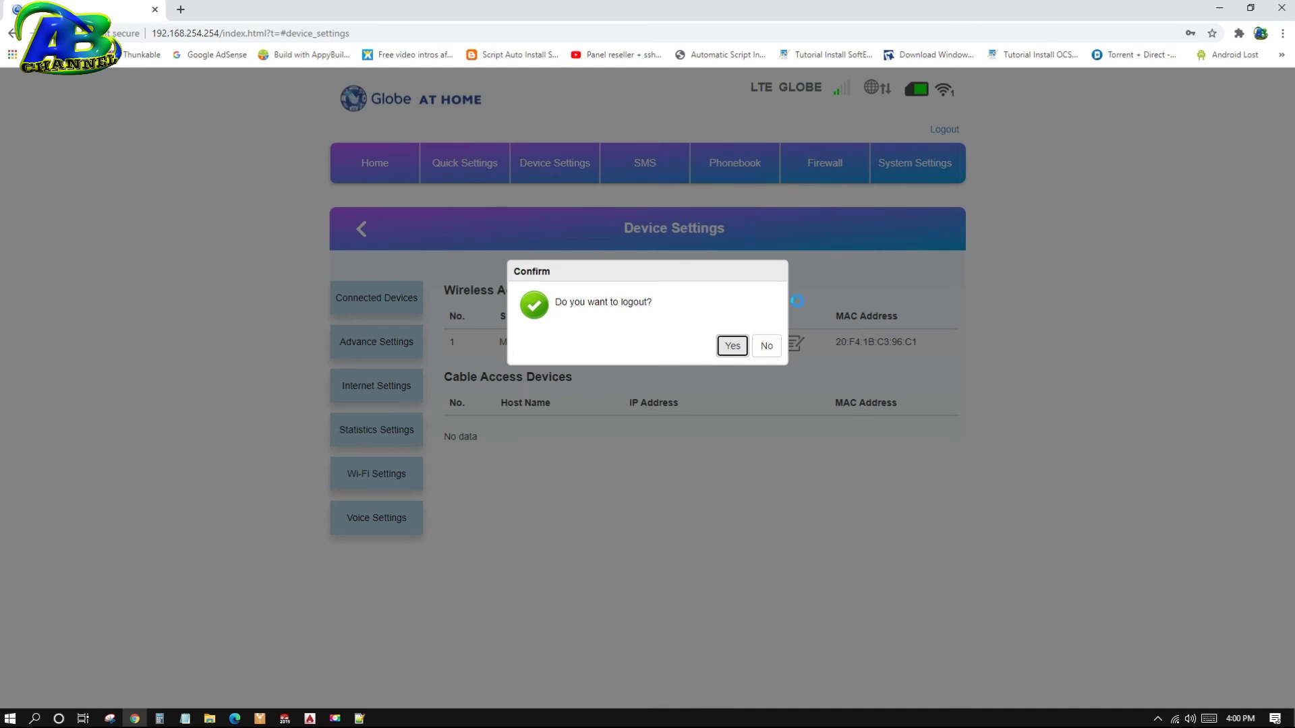
{"action": "left_click", "coordinate": [732, 345]}
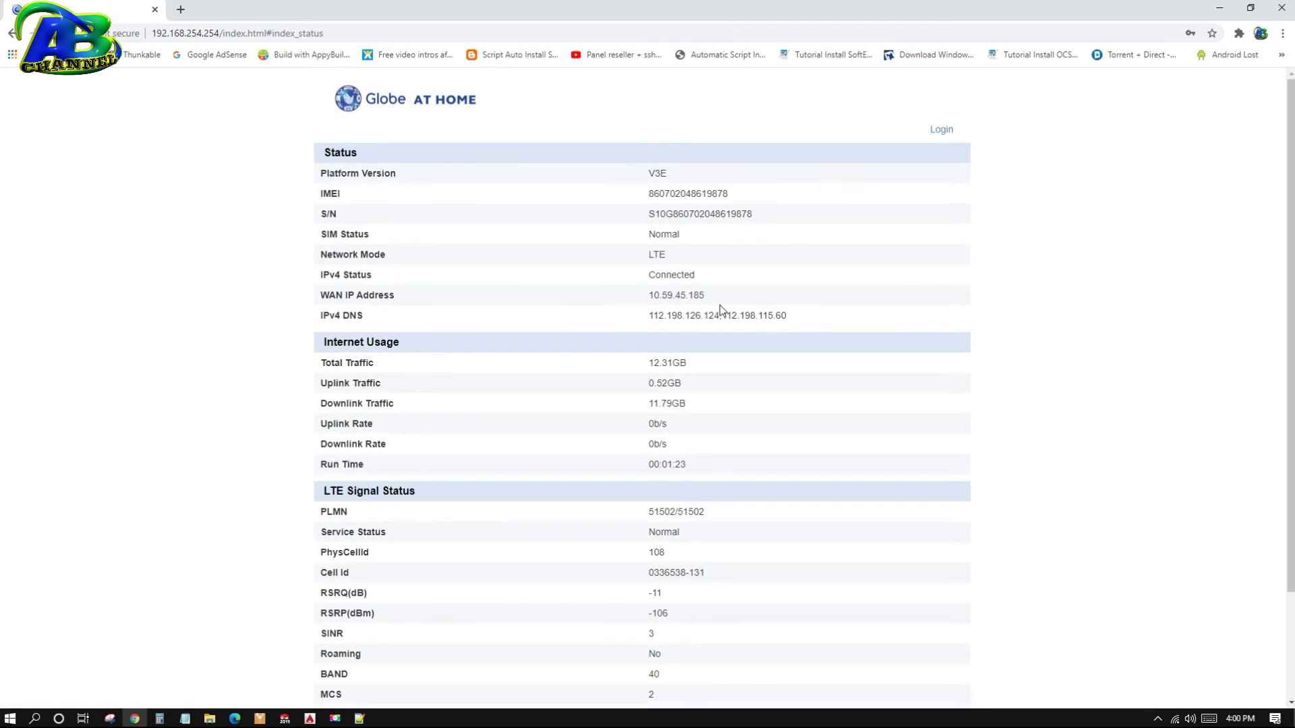
{"action": "left_click", "coordinate": [650, 301]}
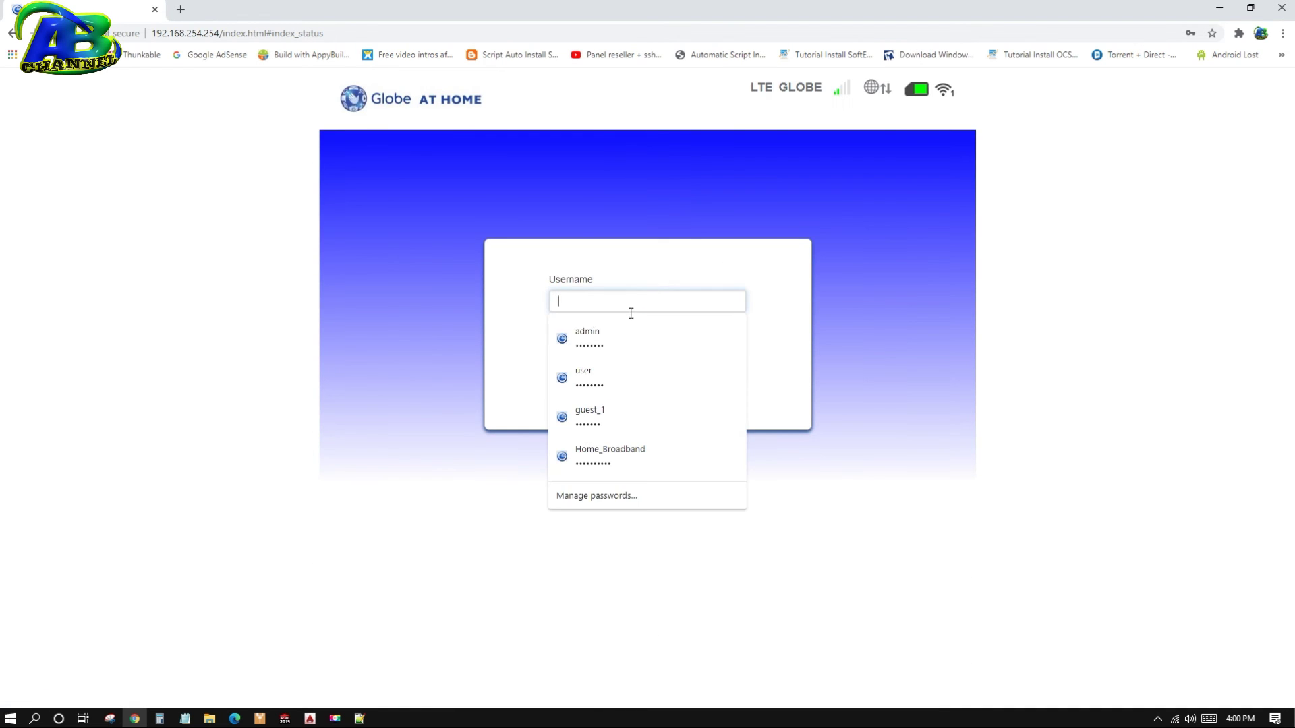
{"action": "left_click", "coordinate": [592, 385]}
{"action": "left_click", "coordinate": [652, 398]}
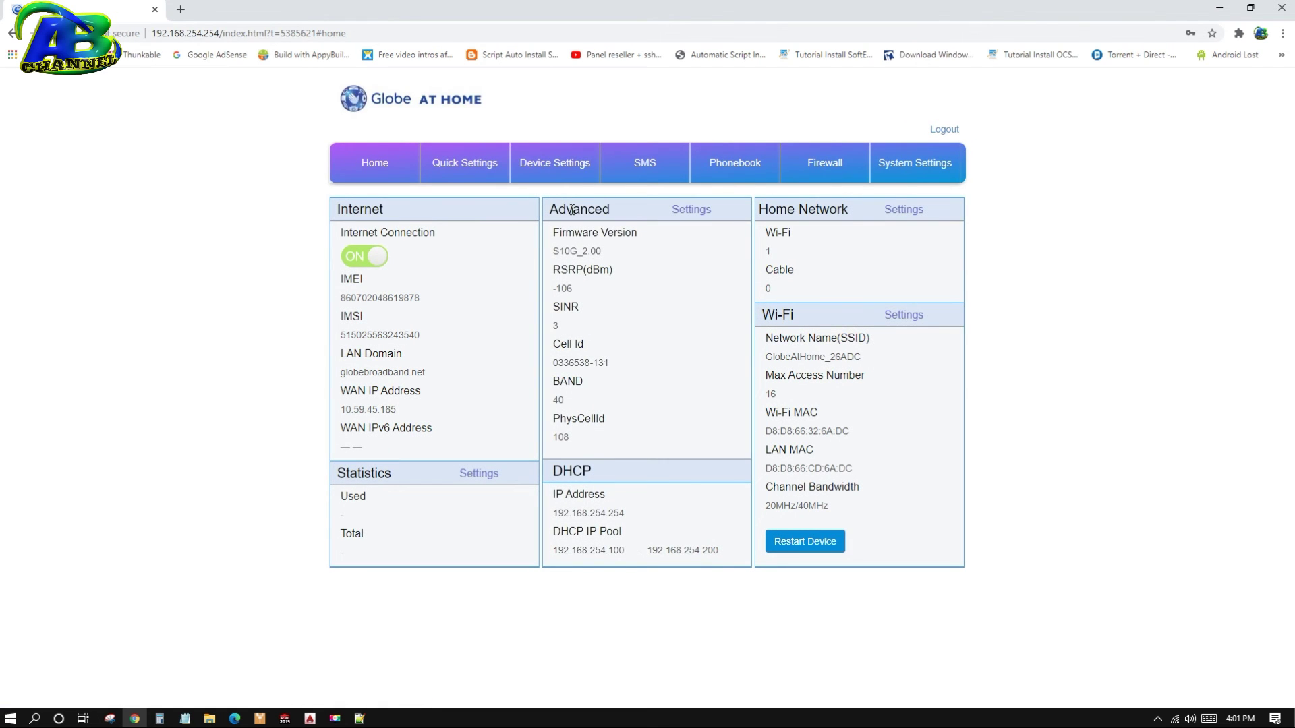
Examine the user account's device settings, including the advanced options and the Bands Locking page
{"action": "left_click", "coordinate": [555, 170]}
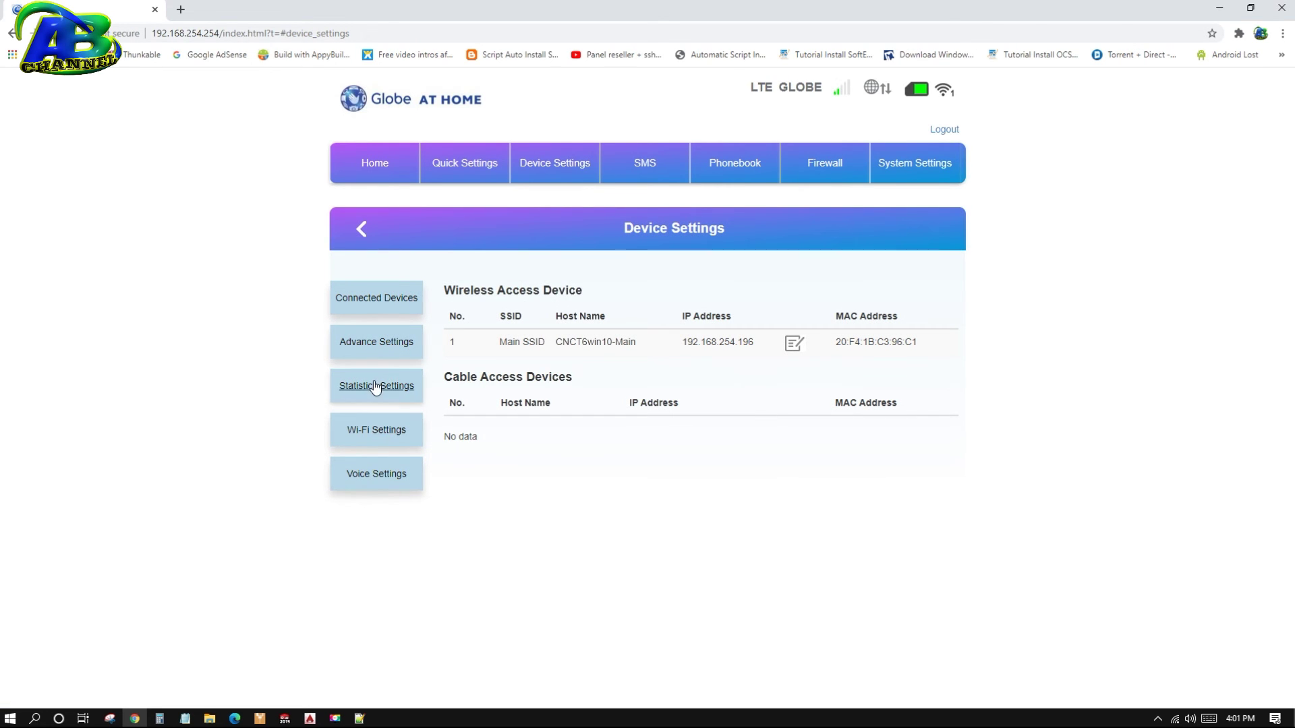
{"action": "left_click", "coordinate": [375, 344]}
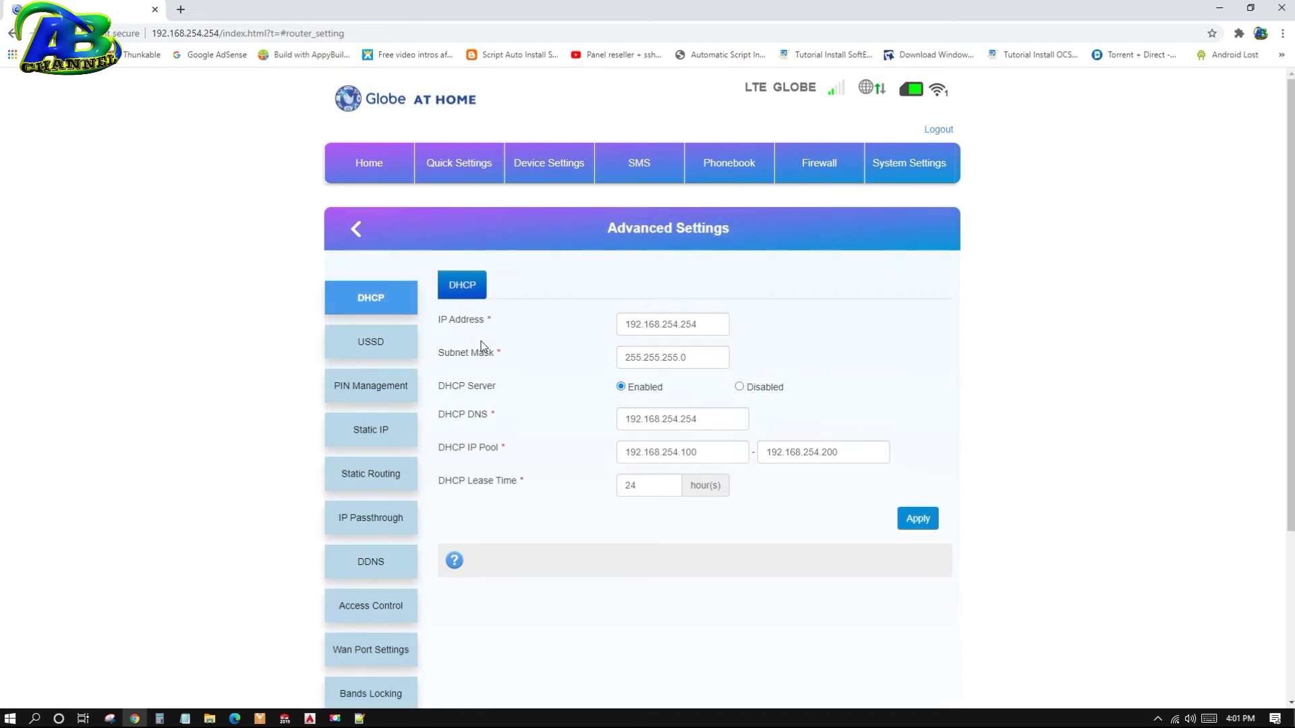
{"action": "scroll", "coordinate": [406, 410], "scroll_direction": "down", "scroll_amount": 3}
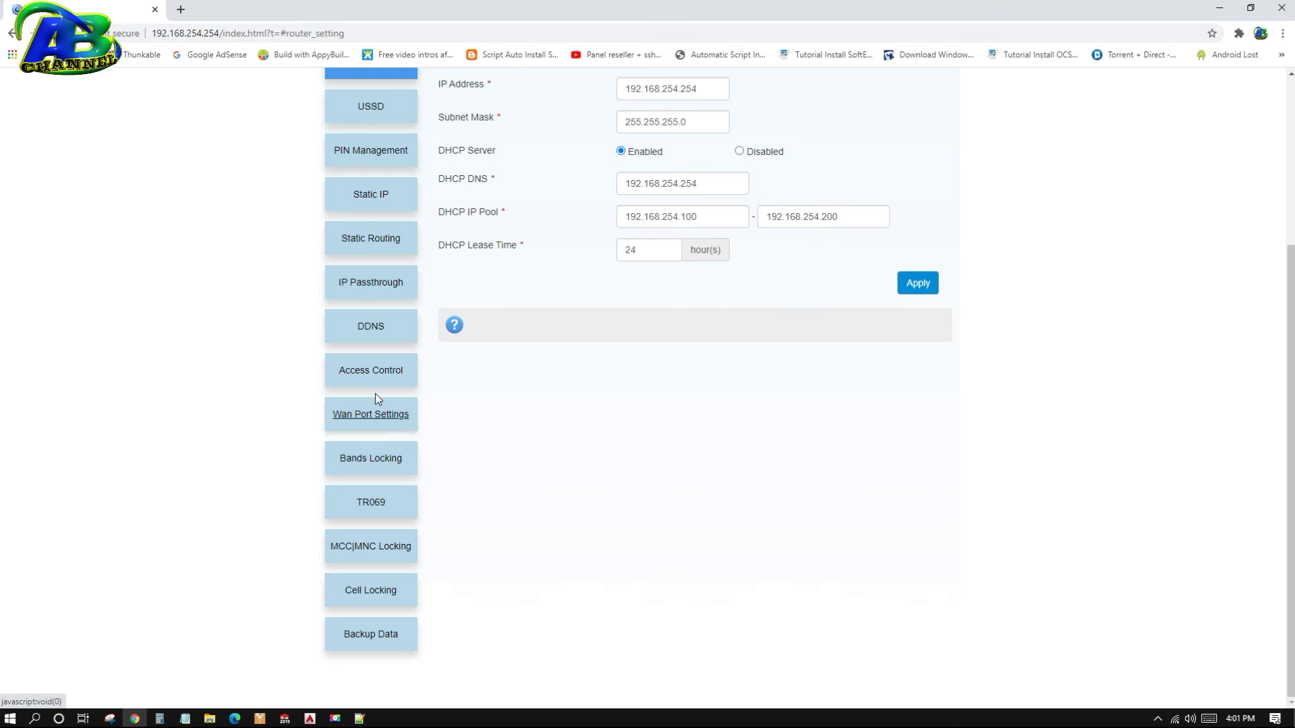
{"action": "left_click", "coordinate": [372, 459]}
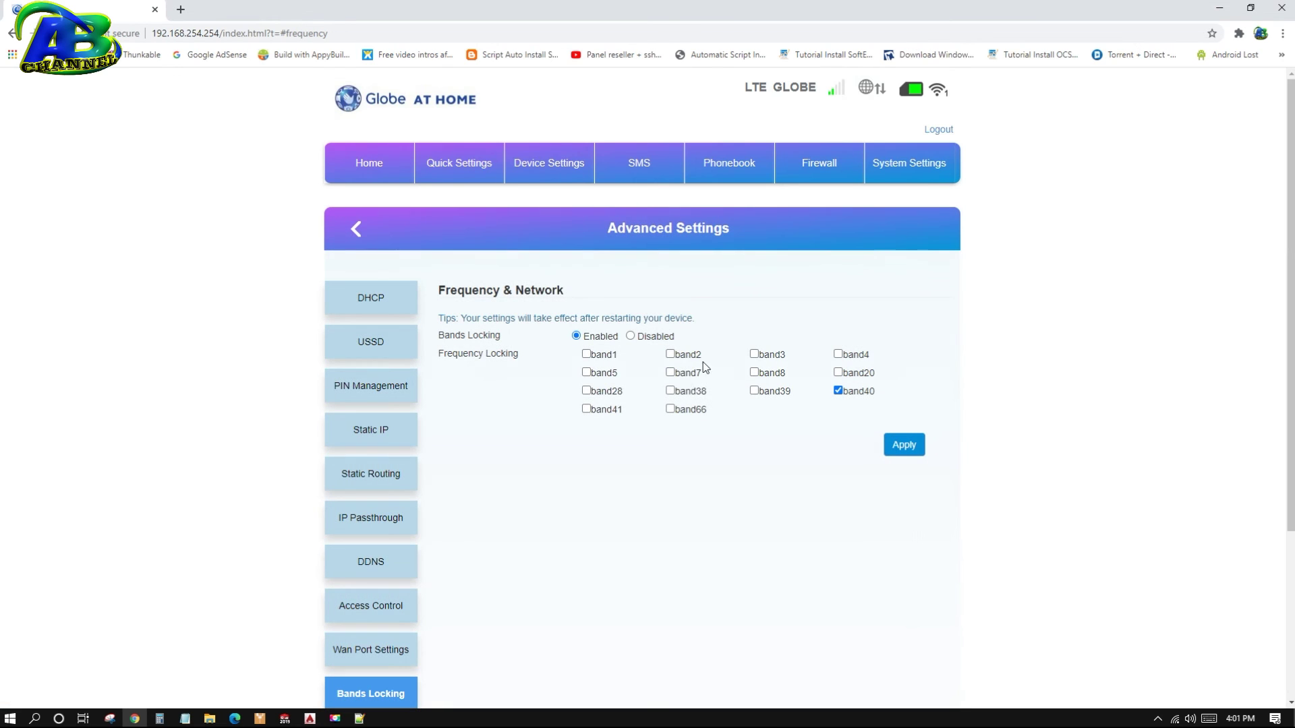
{"action": "scroll", "coordinate": [520, 491], "scroll_direction": "down", "scroll_amount": 2}
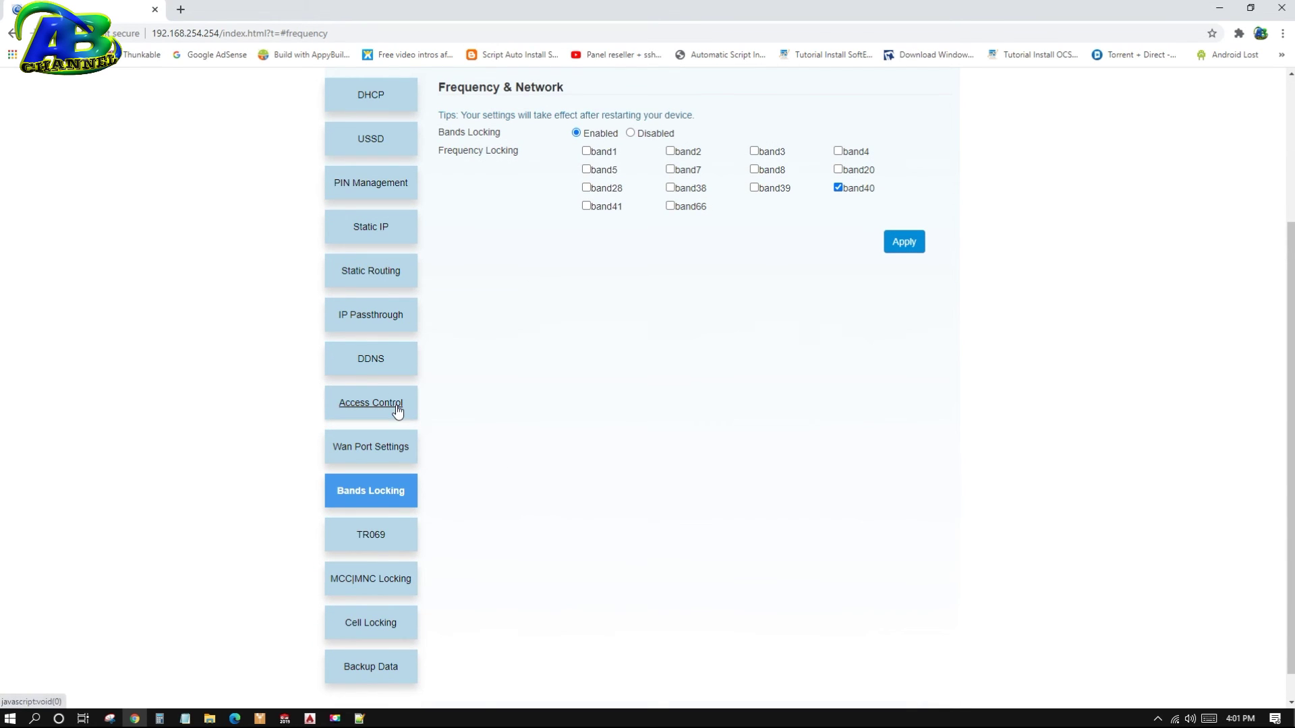
{"action": "scroll", "coordinate": [404, 472], "scroll_direction": "down", "scroll_amount": 1}
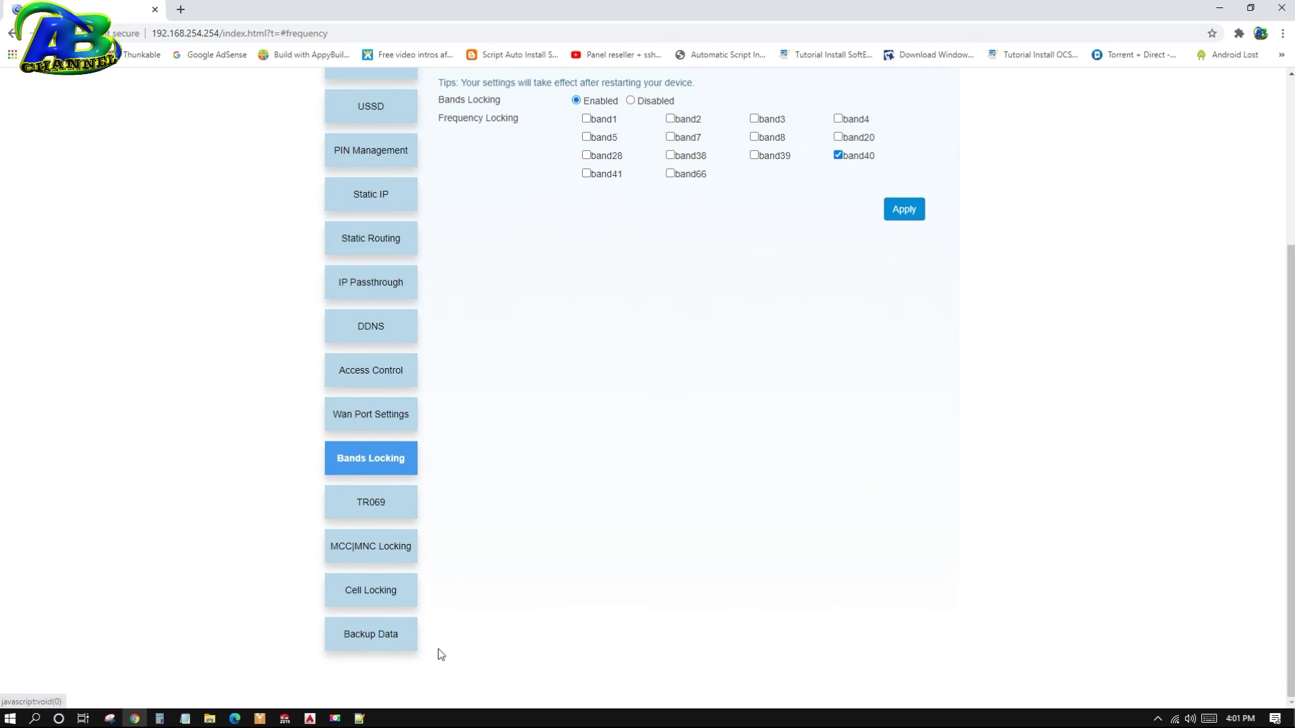
{"action": "scroll", "coordinate": [415, 512], "scroll_direction": "up", "scroll_amount": 4}
{"action": "scroll", "coordinate": [414, 438], "scroll_direction": "down", "scroll_amount": 3}
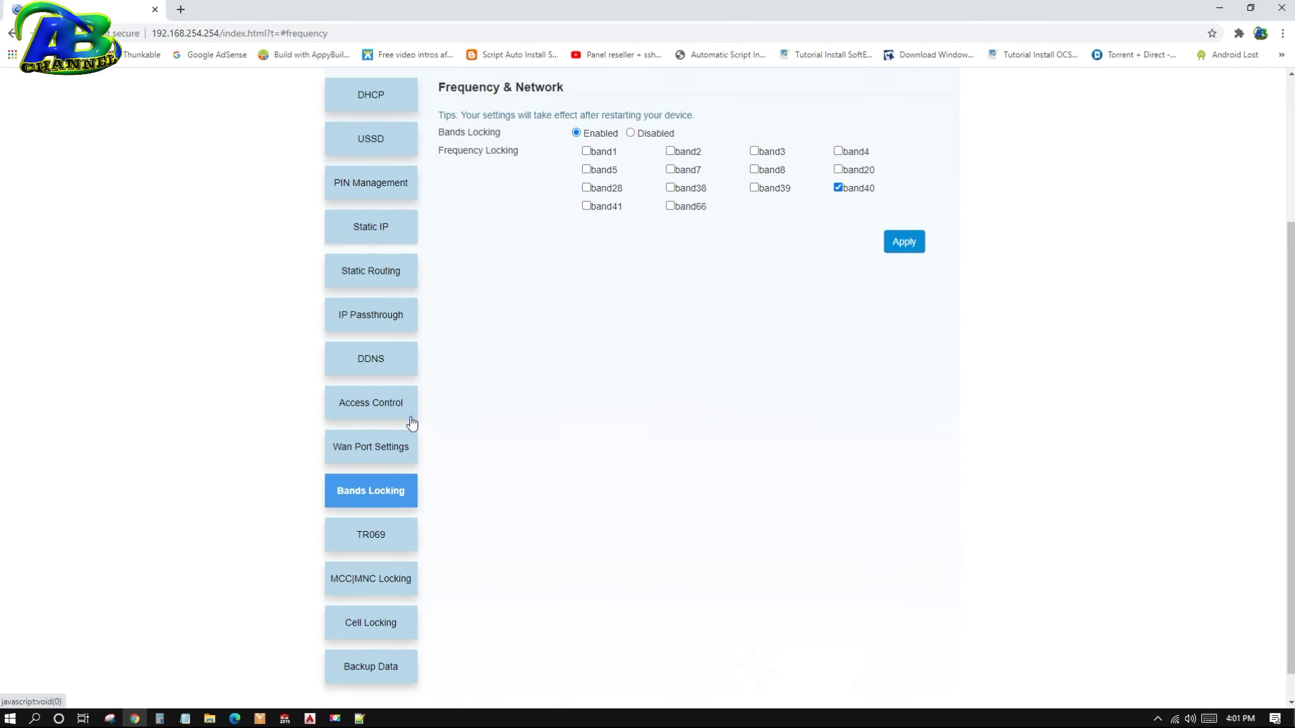